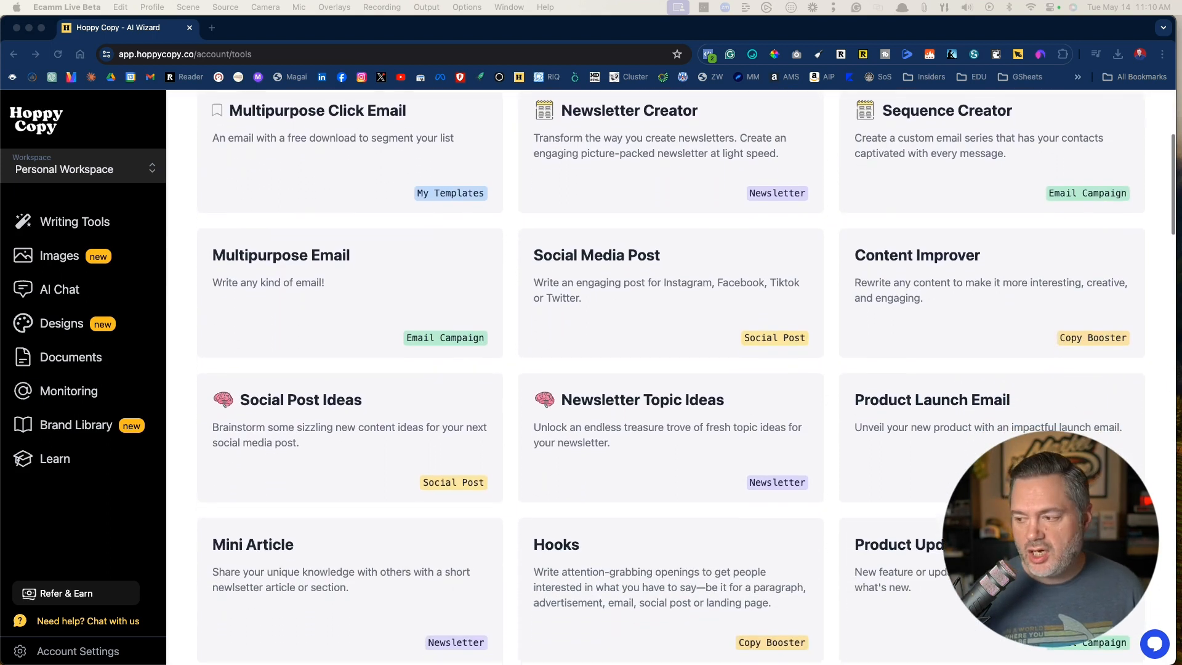
Step: Browse the writing tool templates, including the template search and categories
scroll(671, 375, down, 3)
scroll(671, 375, down, 3)
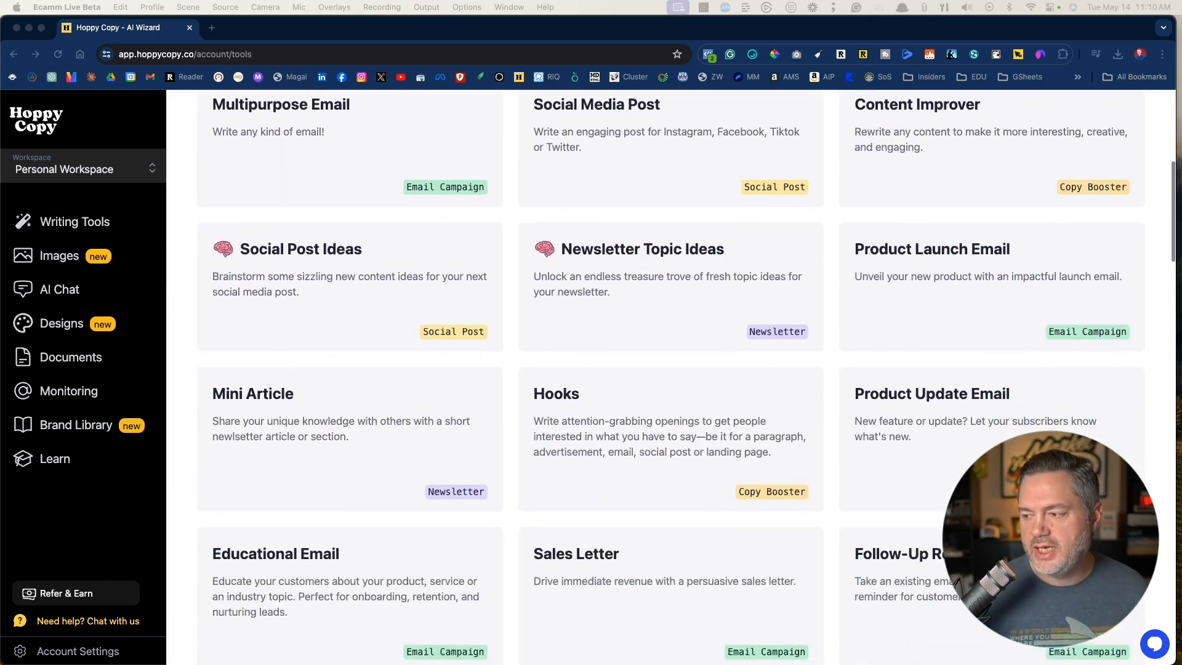
scroll(671, 375, down, 2)
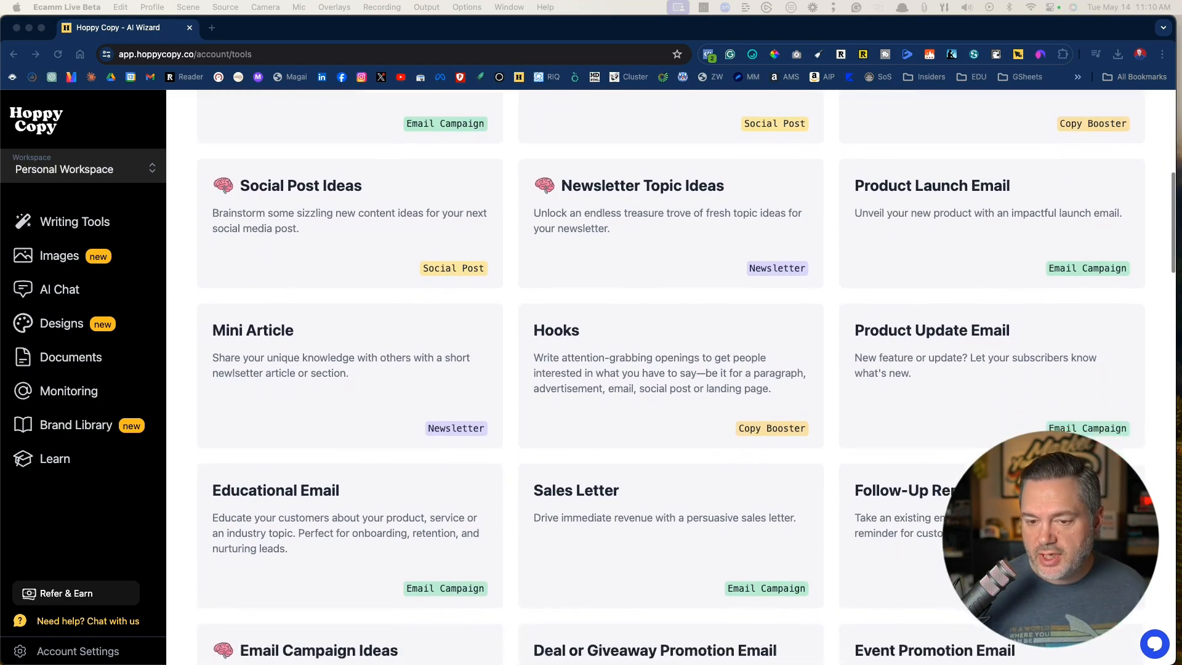
scroll(671, 376, up, 15)
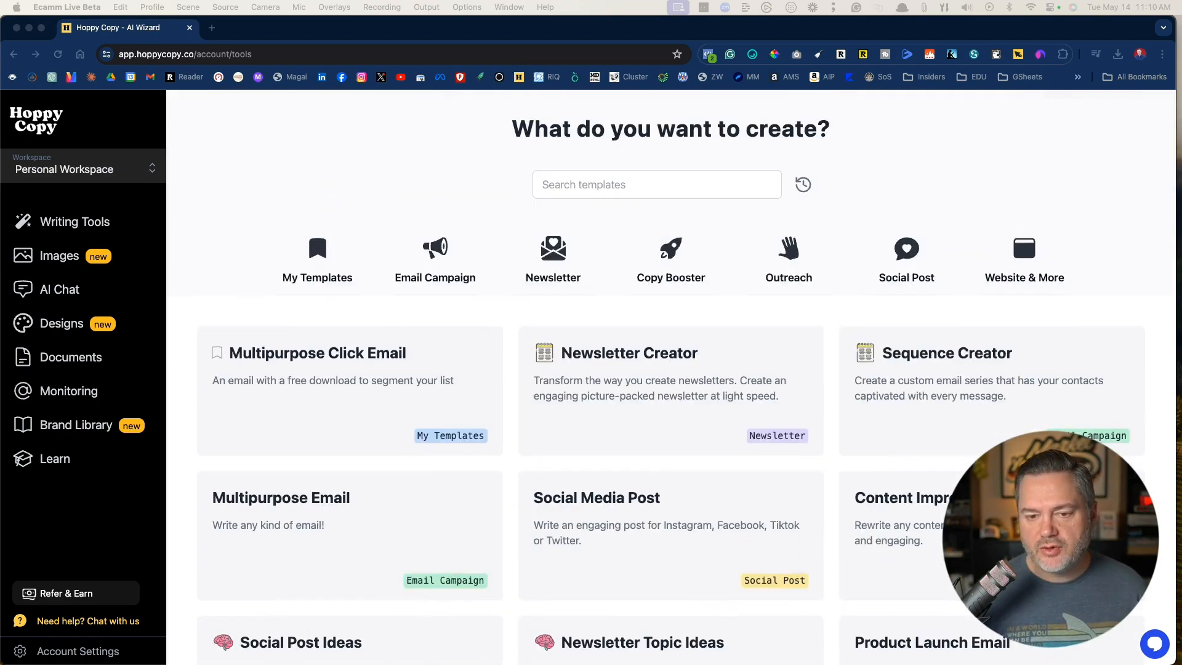
click(61, 226)
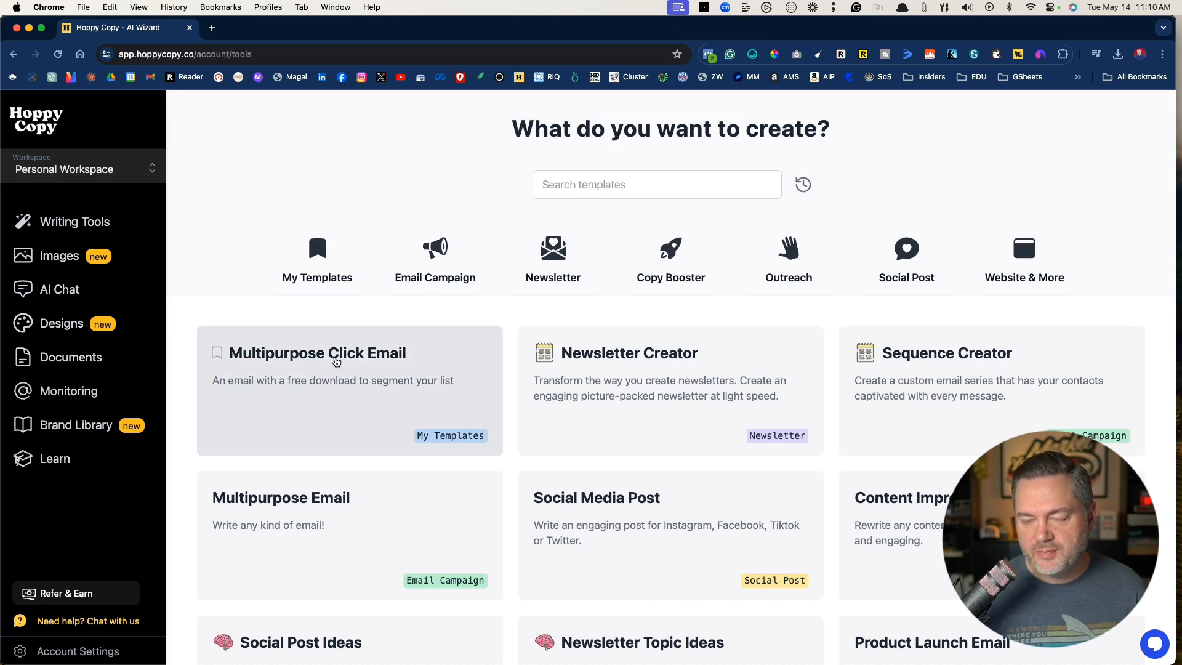
click(559, 186)
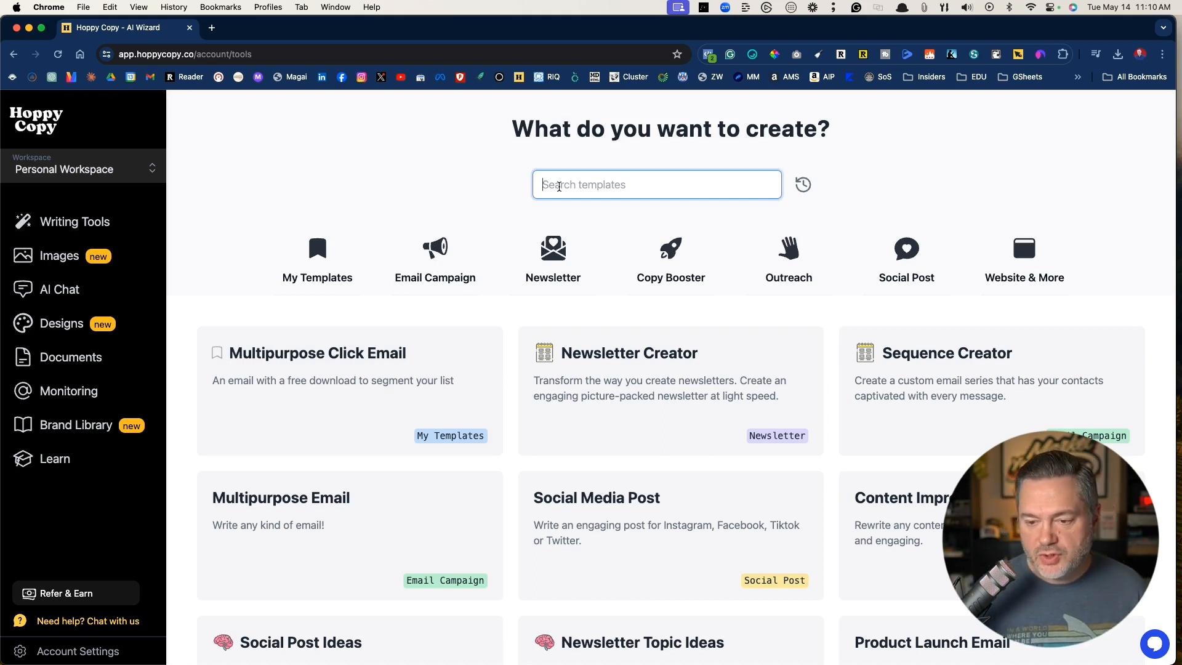
click(319, 154)
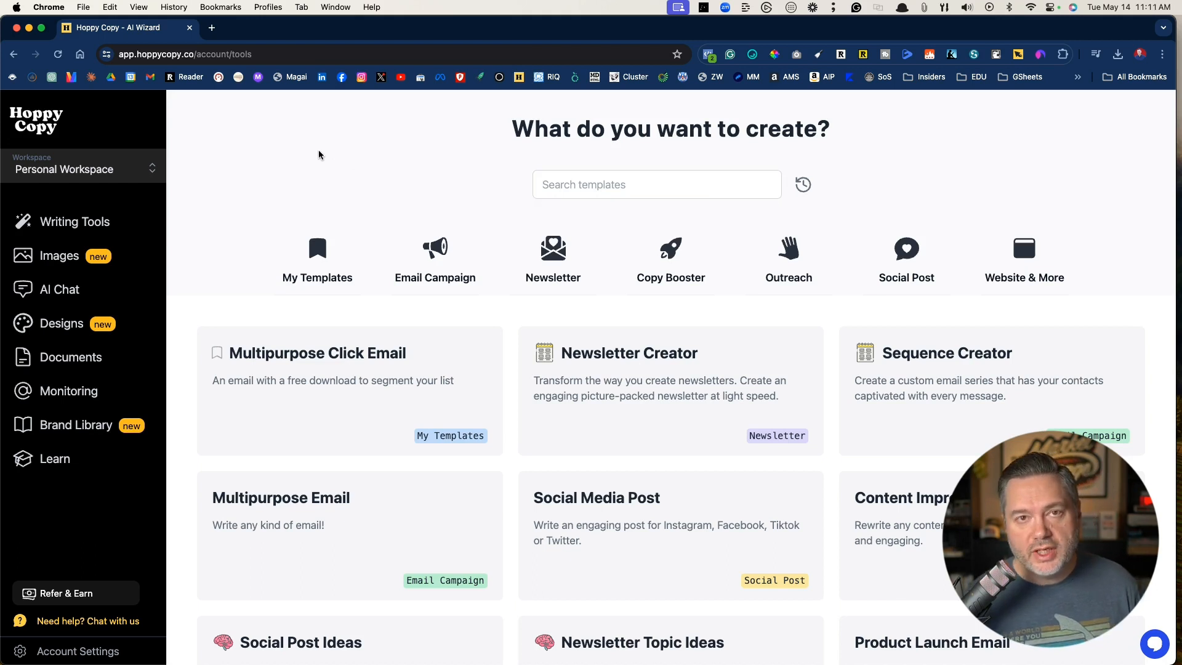
scroll(319, 154, down, 3)
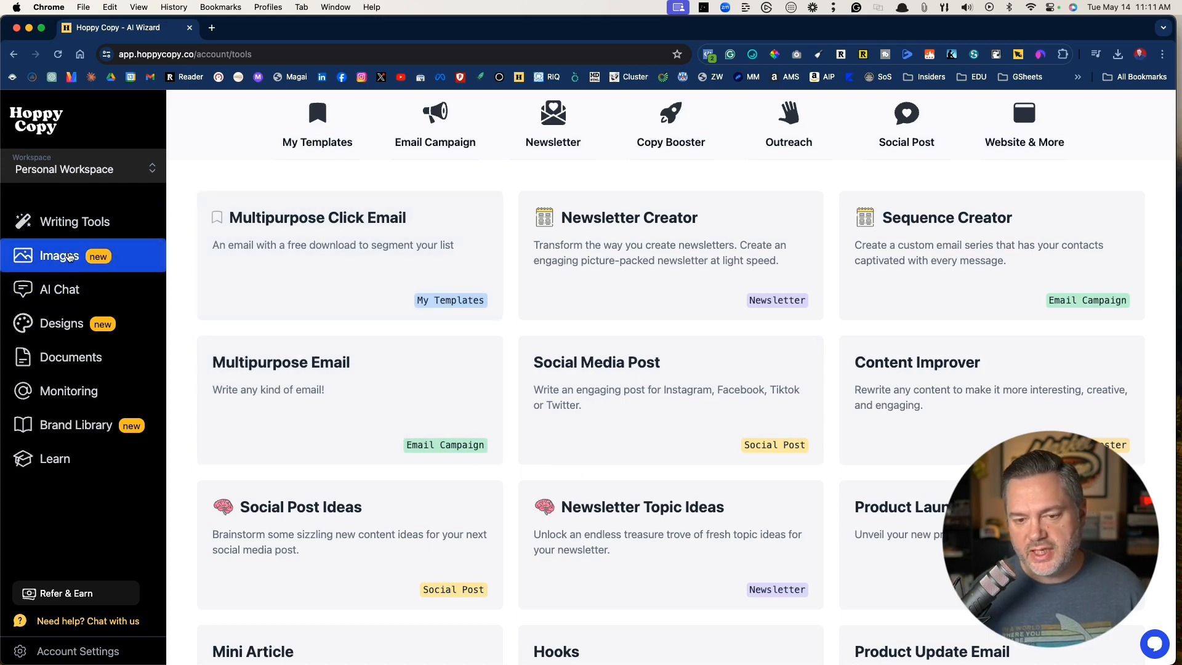
Step: Search the image library for the suggested term "funny GIFs" and browse the results
click(69, 258)
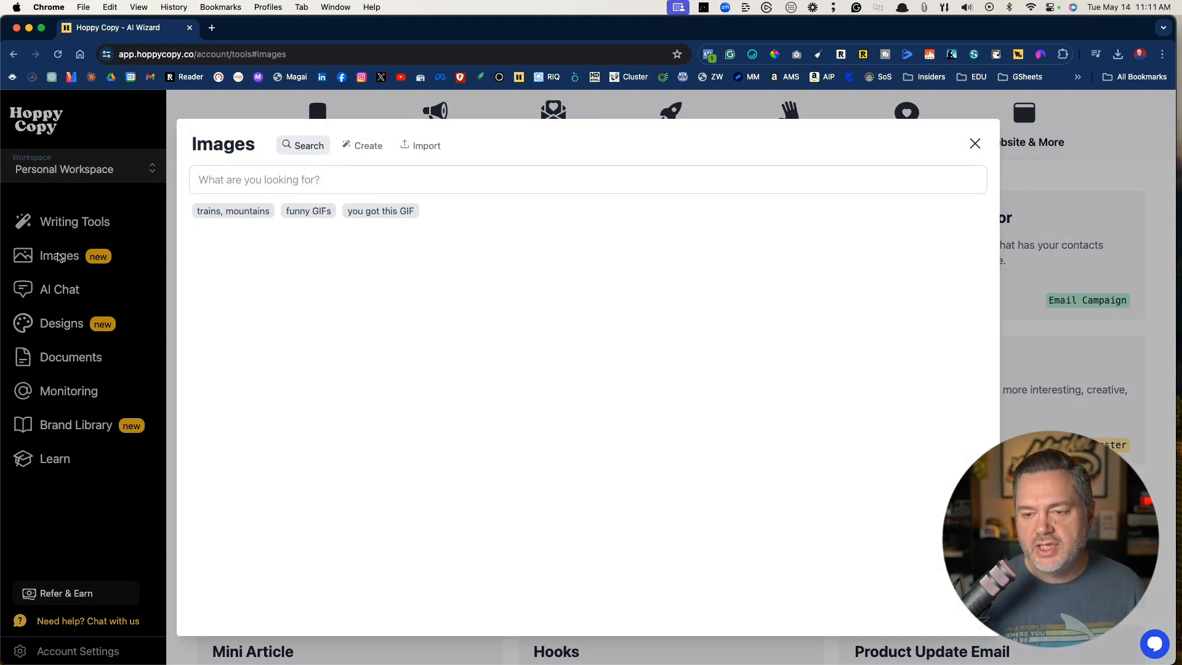
click(315, 213)
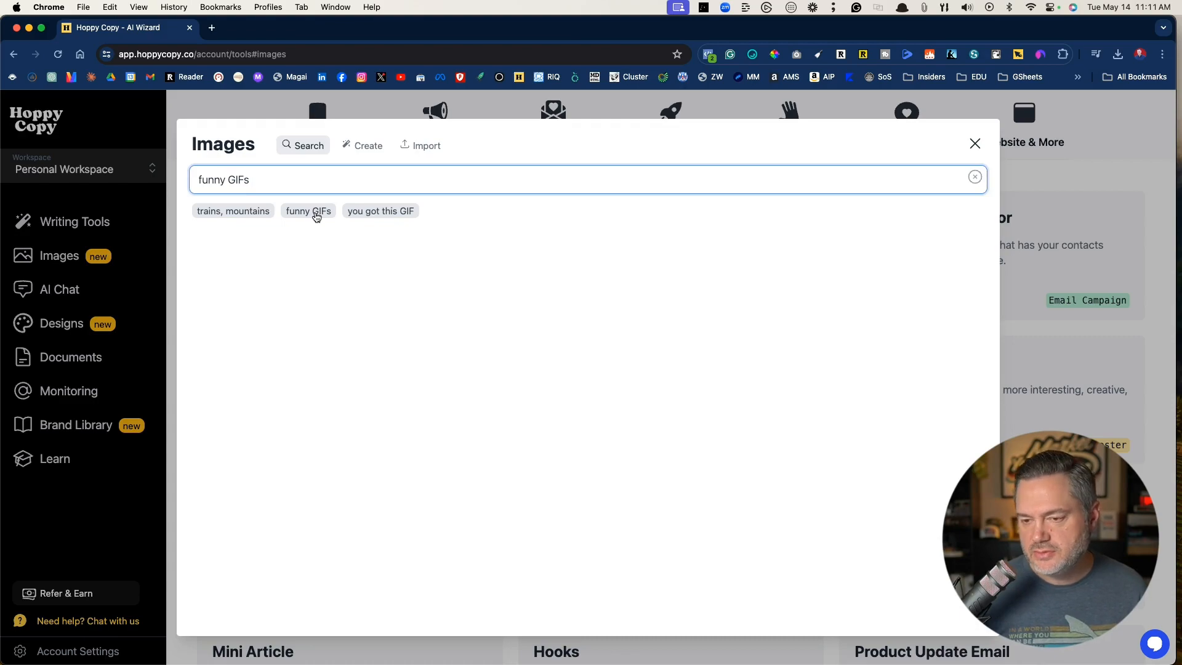
scroll(425, 364, down, 10)
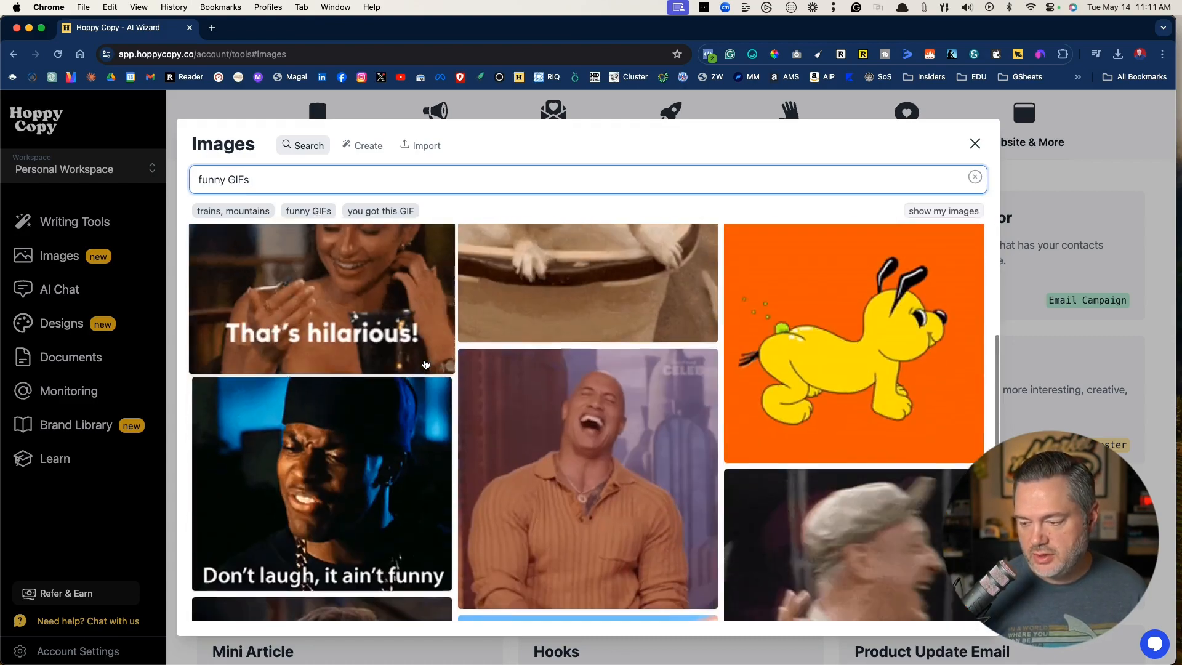
scroll(425, 364, down, 6)
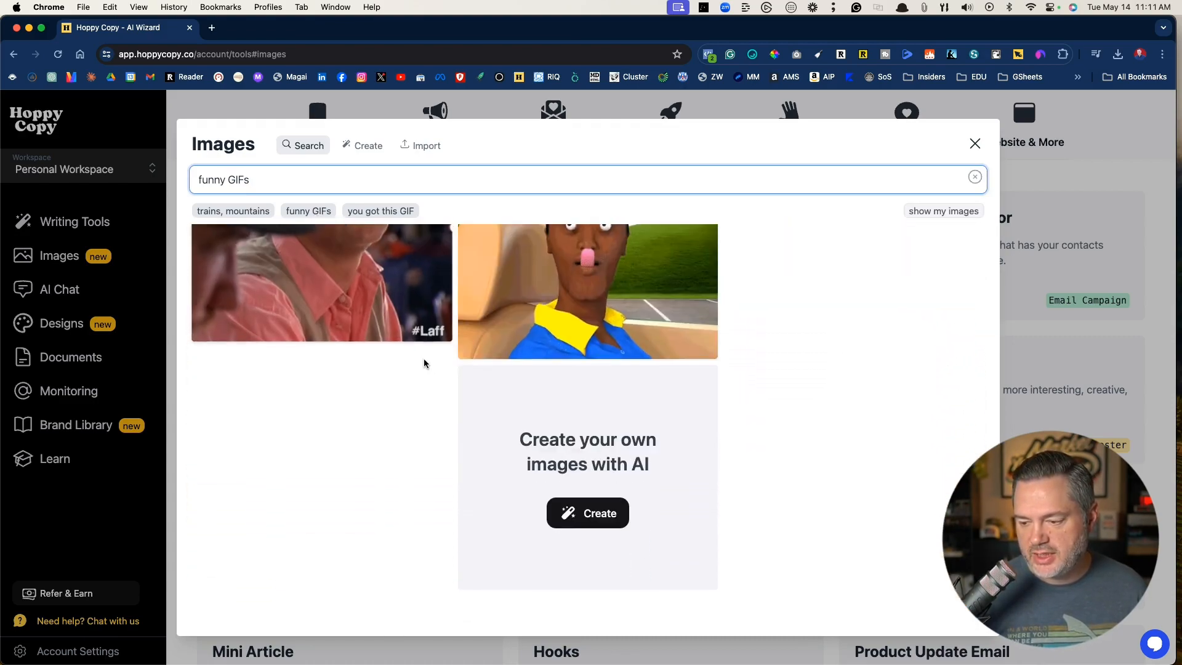
scroll(432, 472, up, 15)
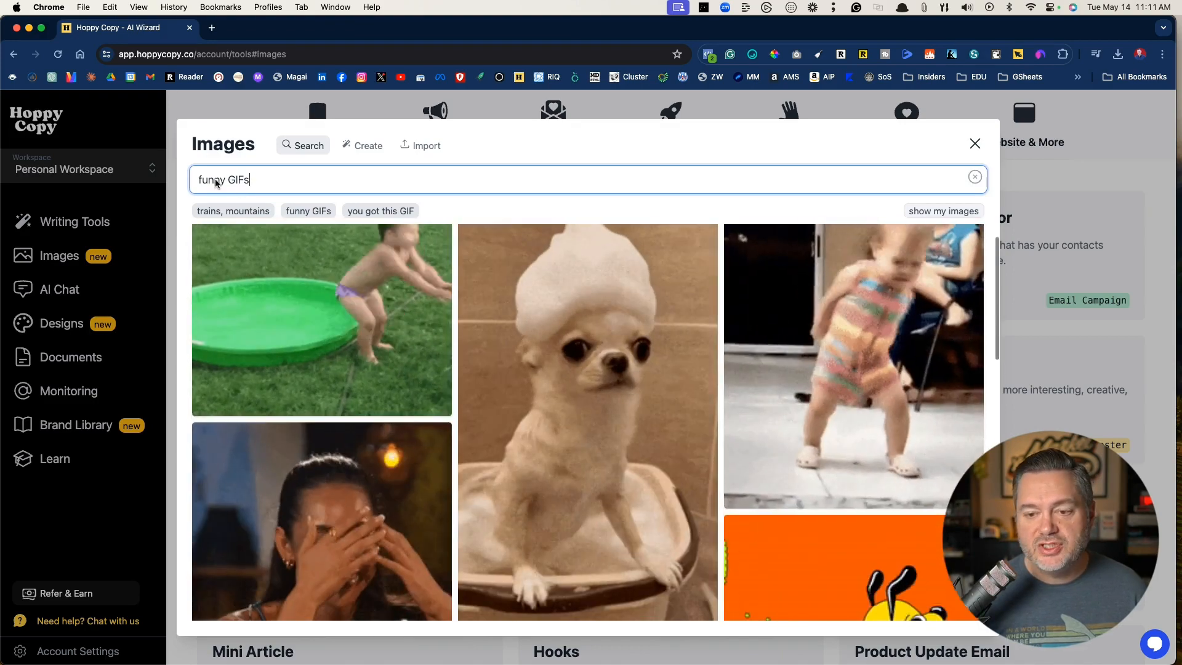
Step: Clear the image search term and switch the image library to show the account's own images
key(super+a)
key(BackSpace)
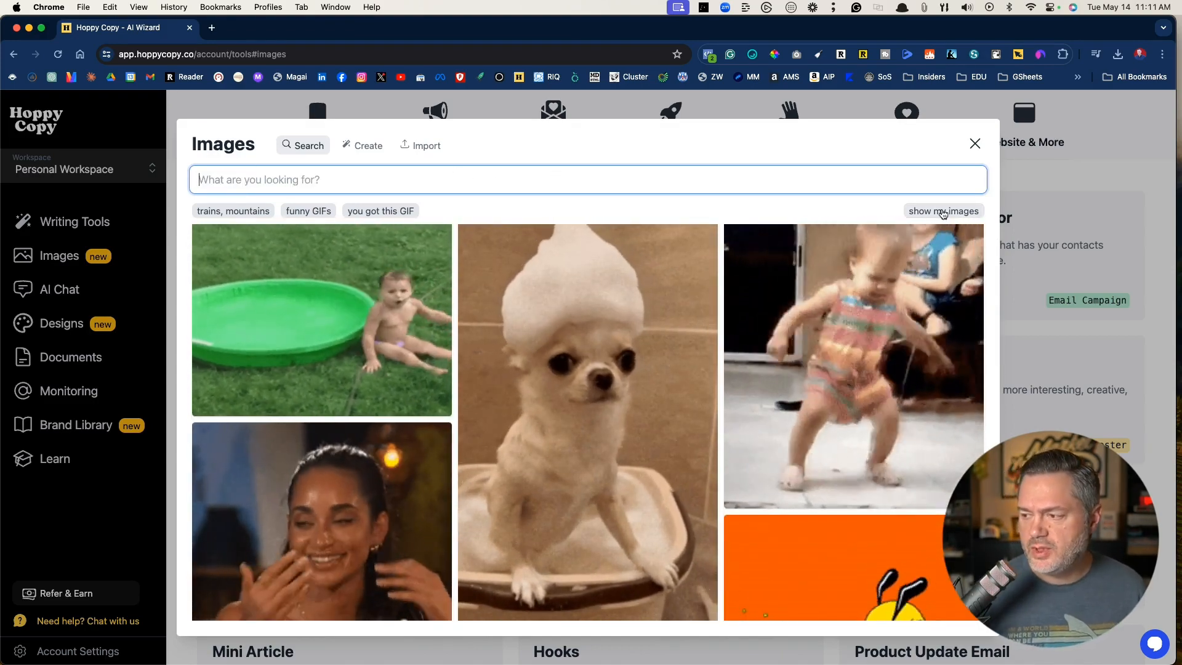
click(943, 212)
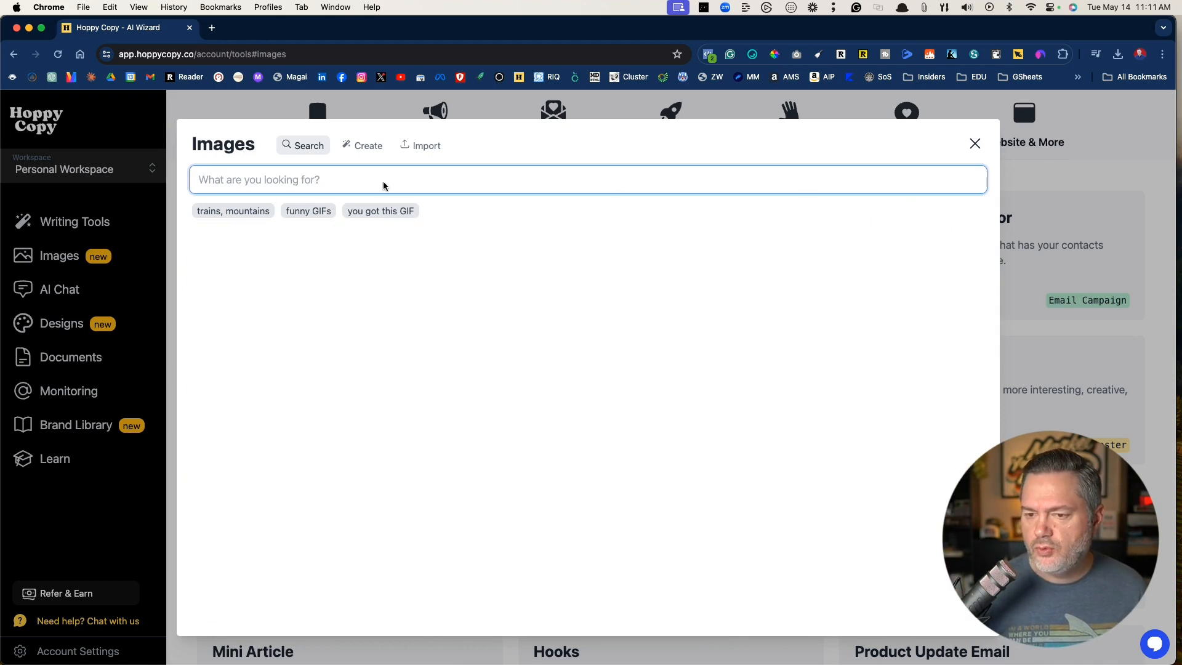
Step: Open the AI image generator and view the history of previously generated images
click(357, 146)
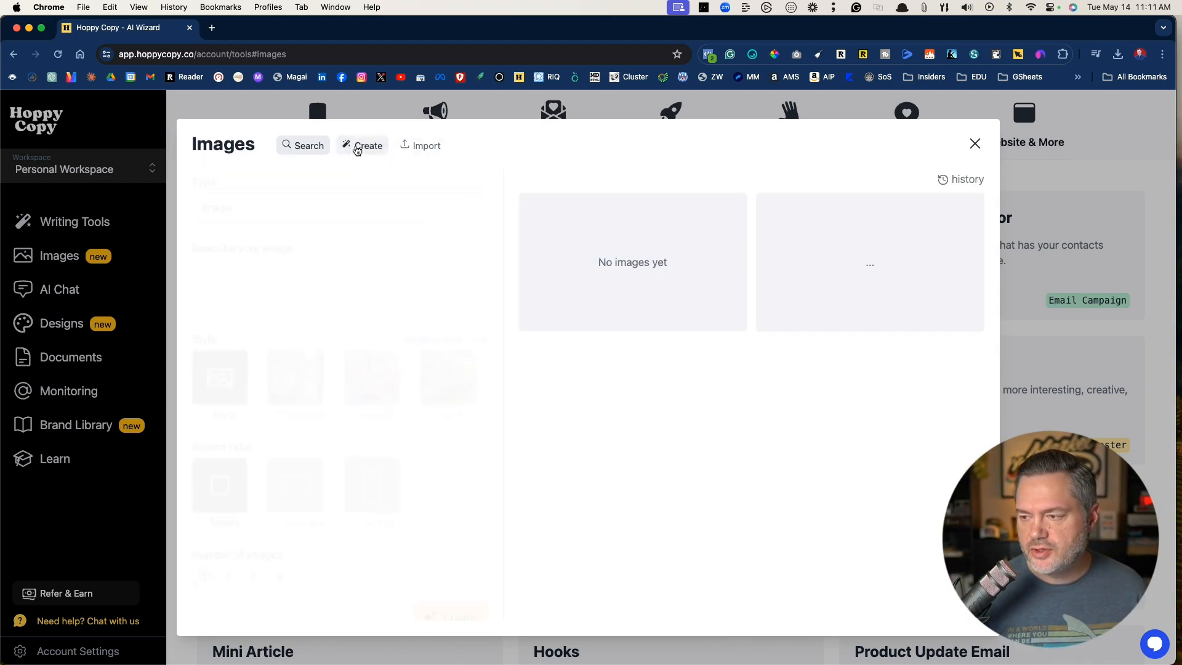
click(960, 179)
mouse_move(660, 322)
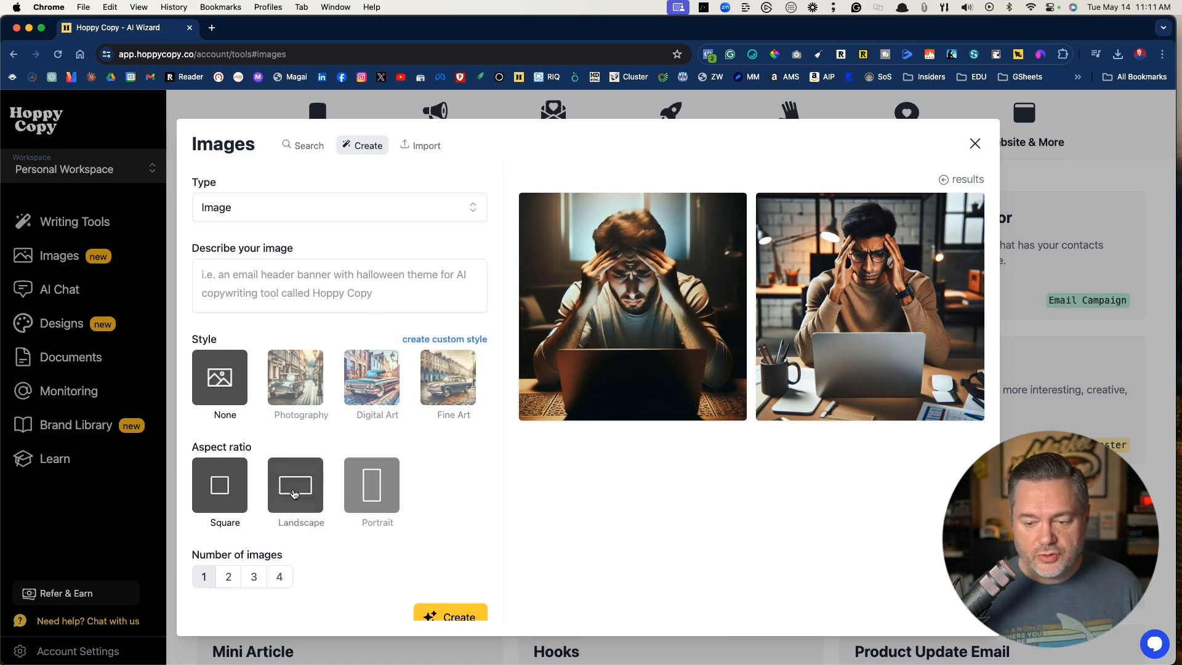
Step: Try the Landscape and Portrait aspect ratios in the image generator and close it without generating anything
click(293, 494)
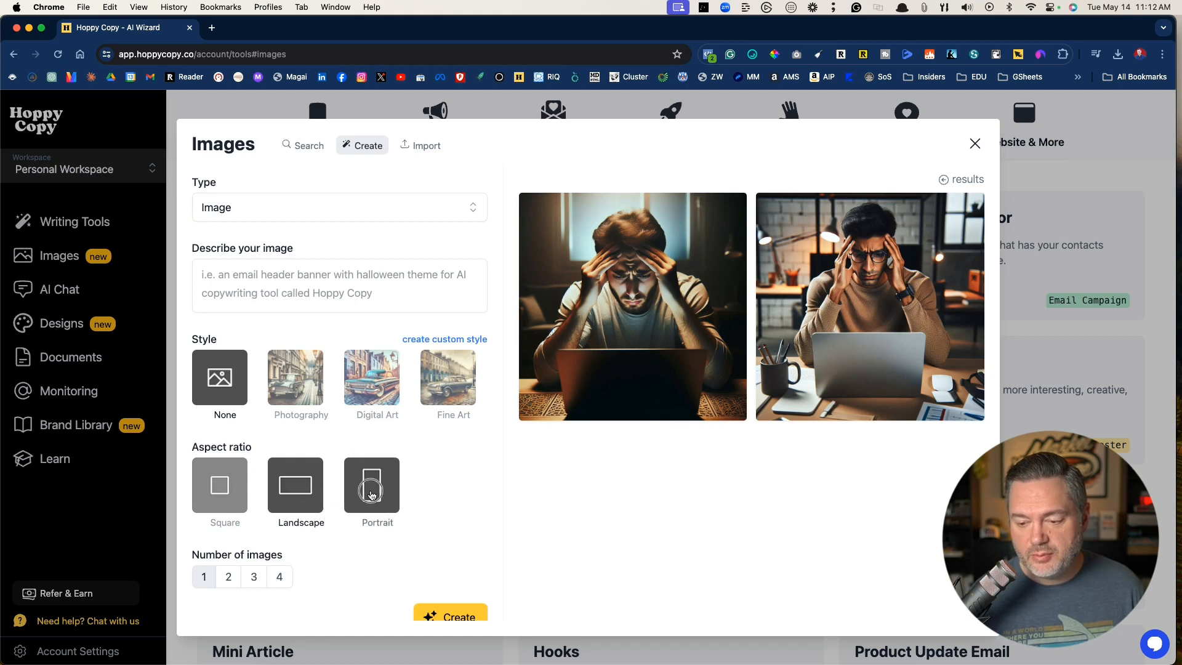
click(371, 495)
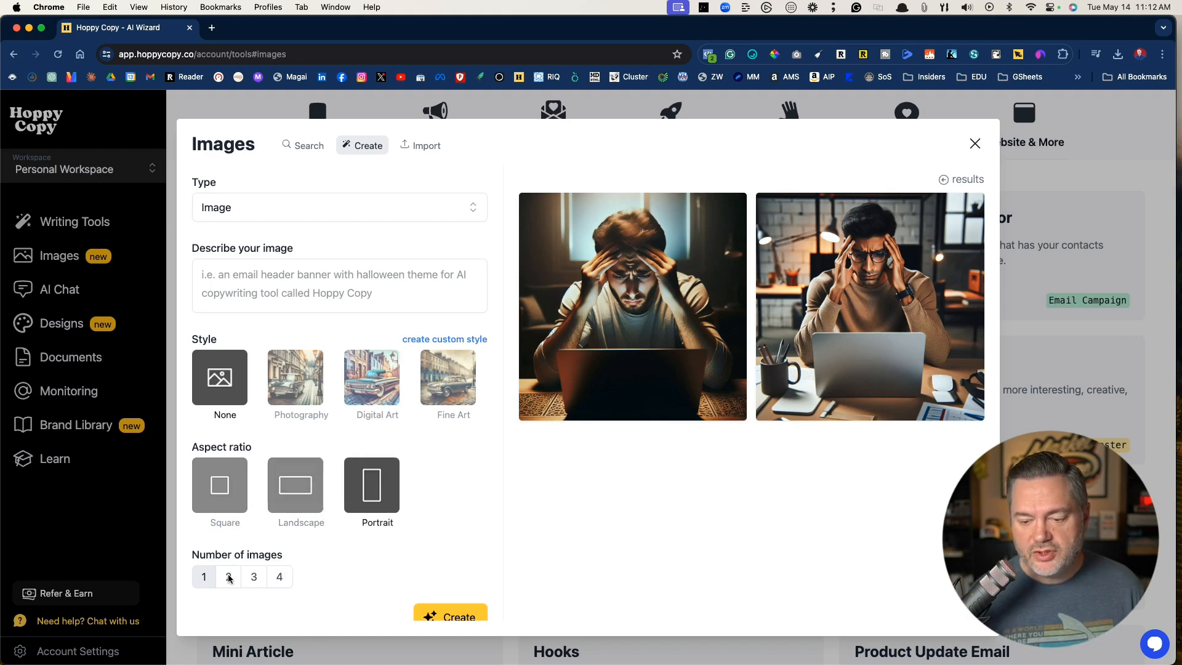
scroll(258, 577, down, 1)
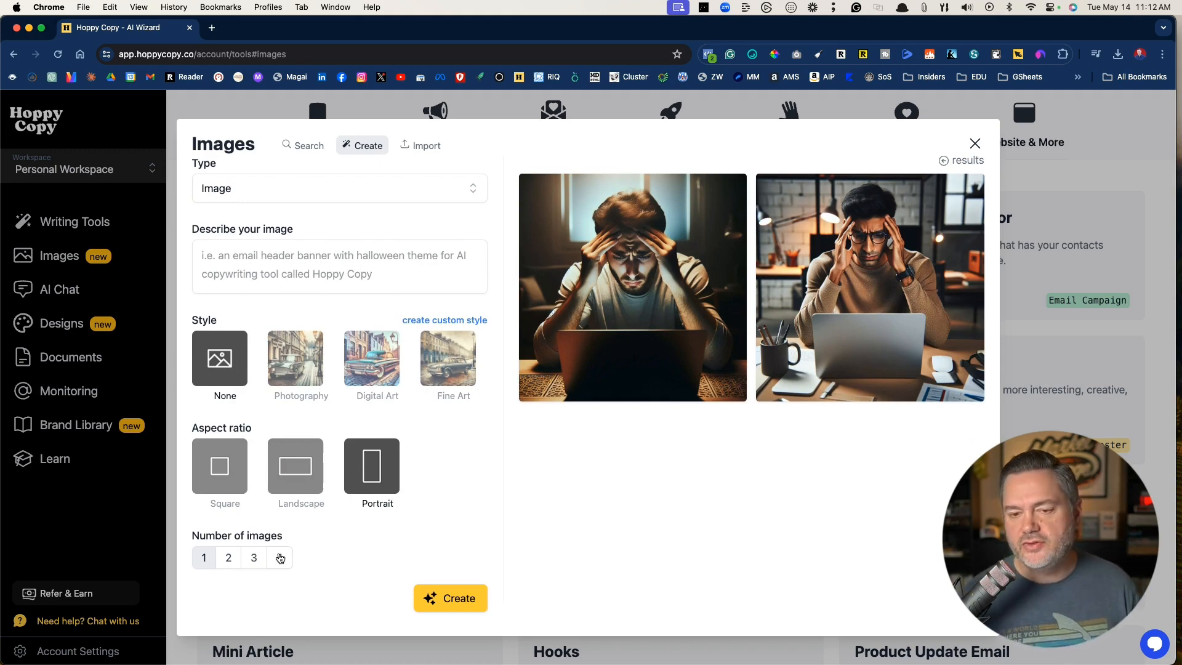
click(974, 144)
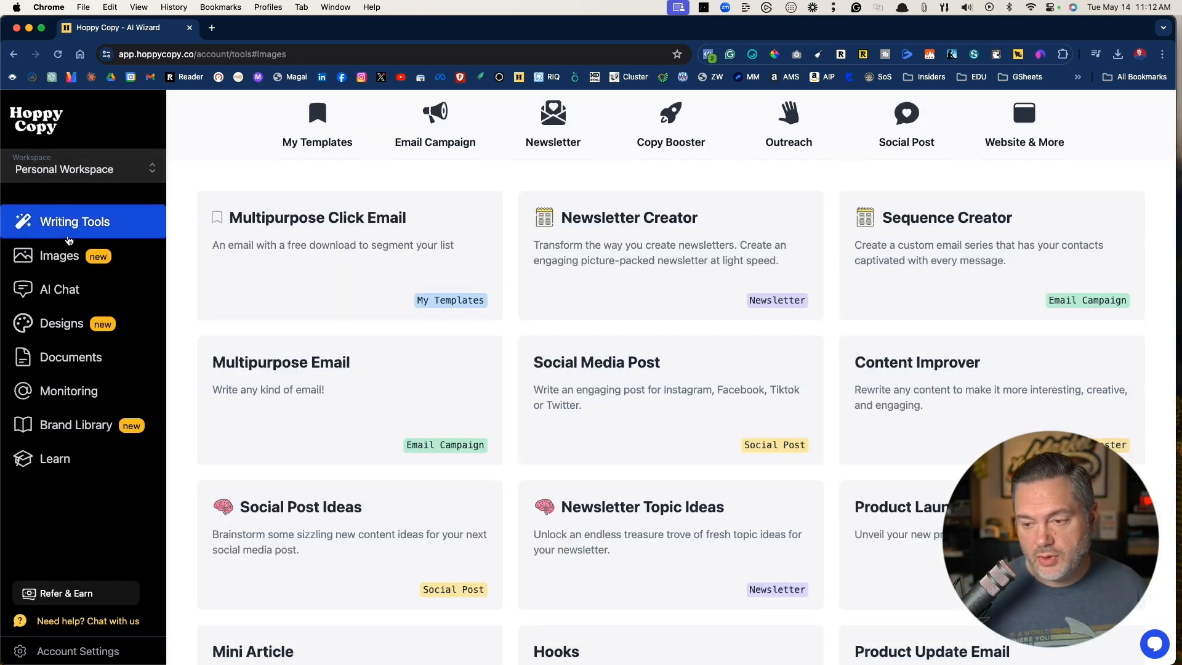
Step: Start a new AI chat and view the list of available tones for it
click(57, 298)
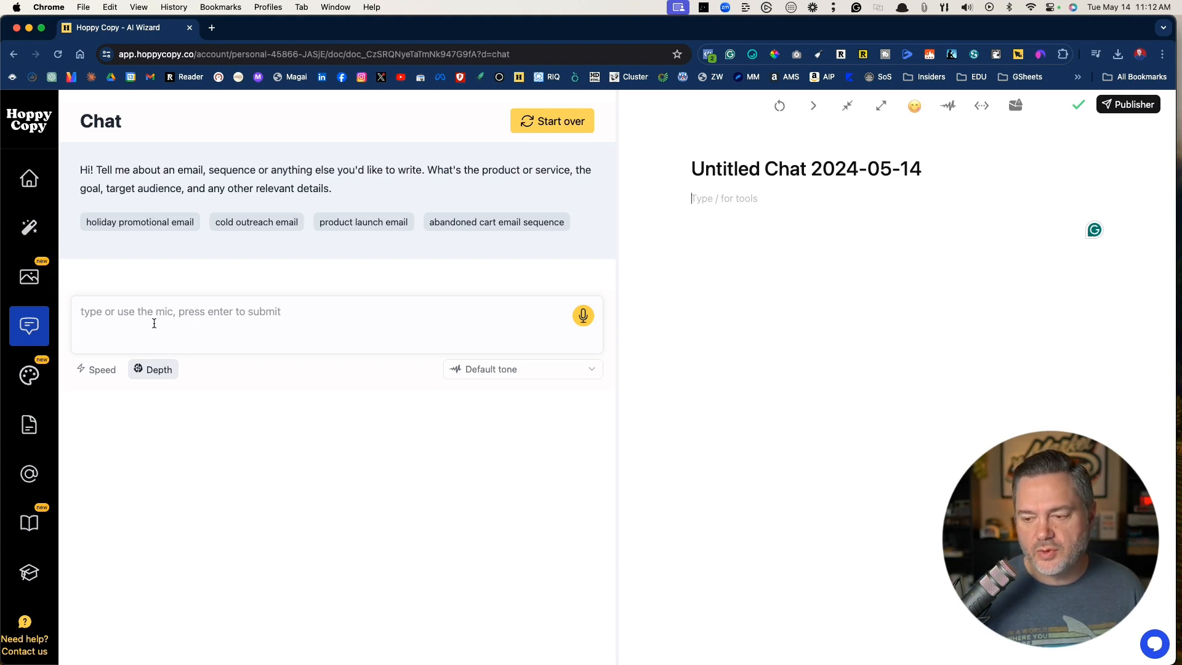
click(500, 370)
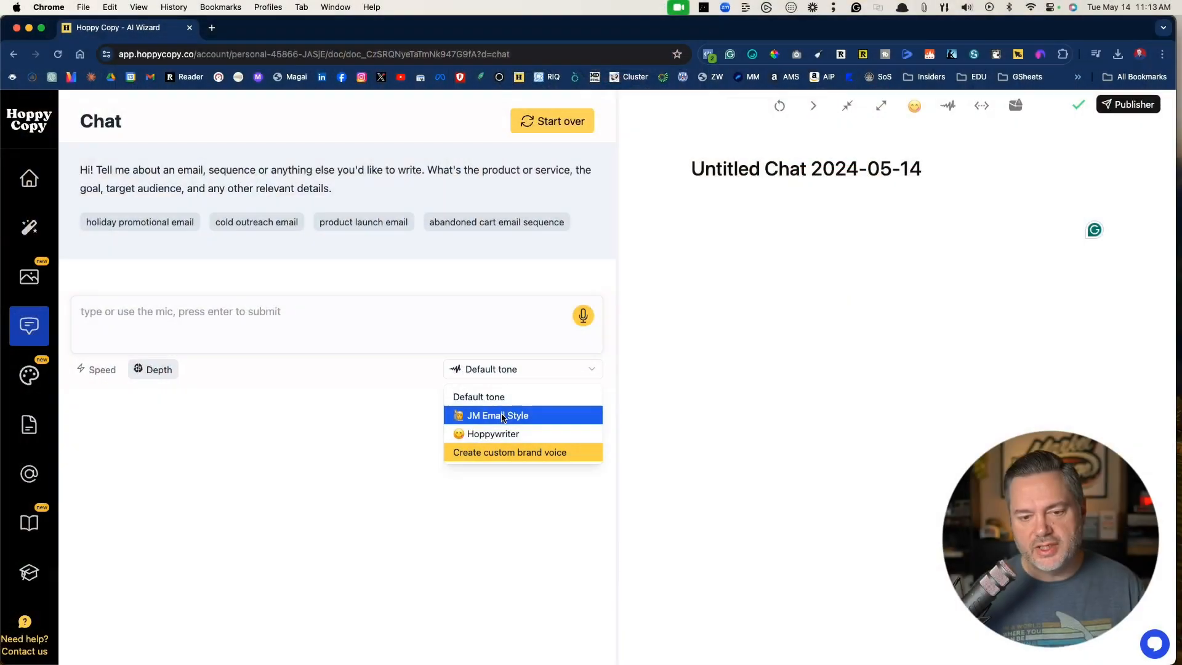
Step: Open the Brand Library, look at the form for adding a brand voice, and close the form
click(29, 522)
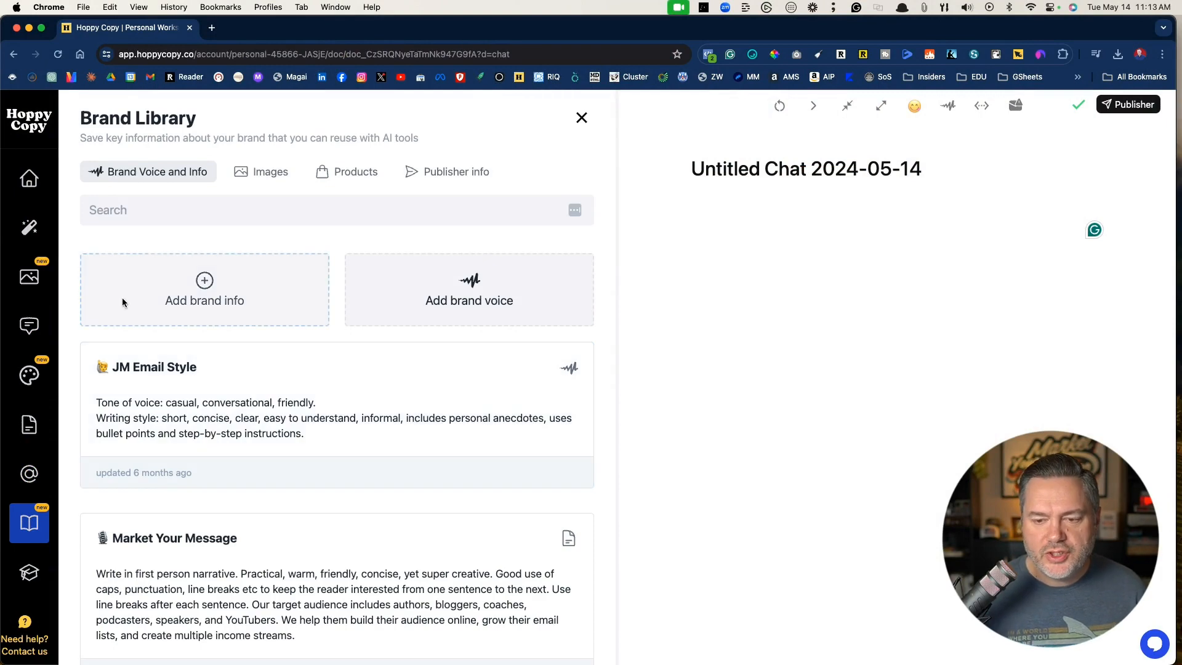
click(442, 286)
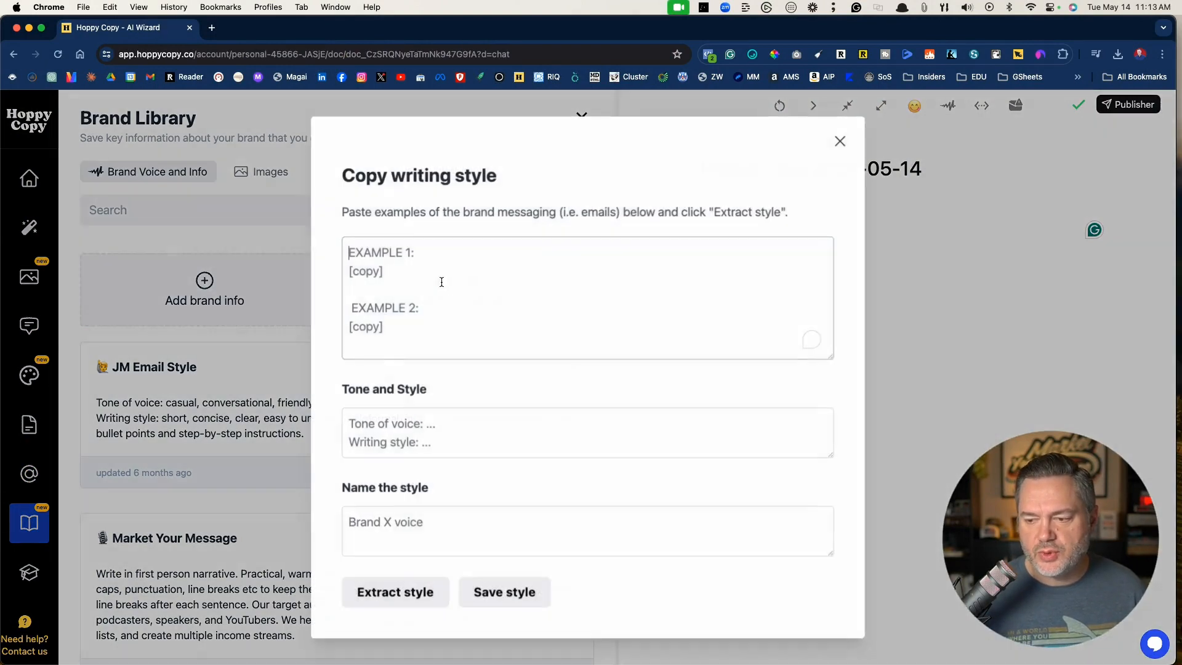
click(423, 279)
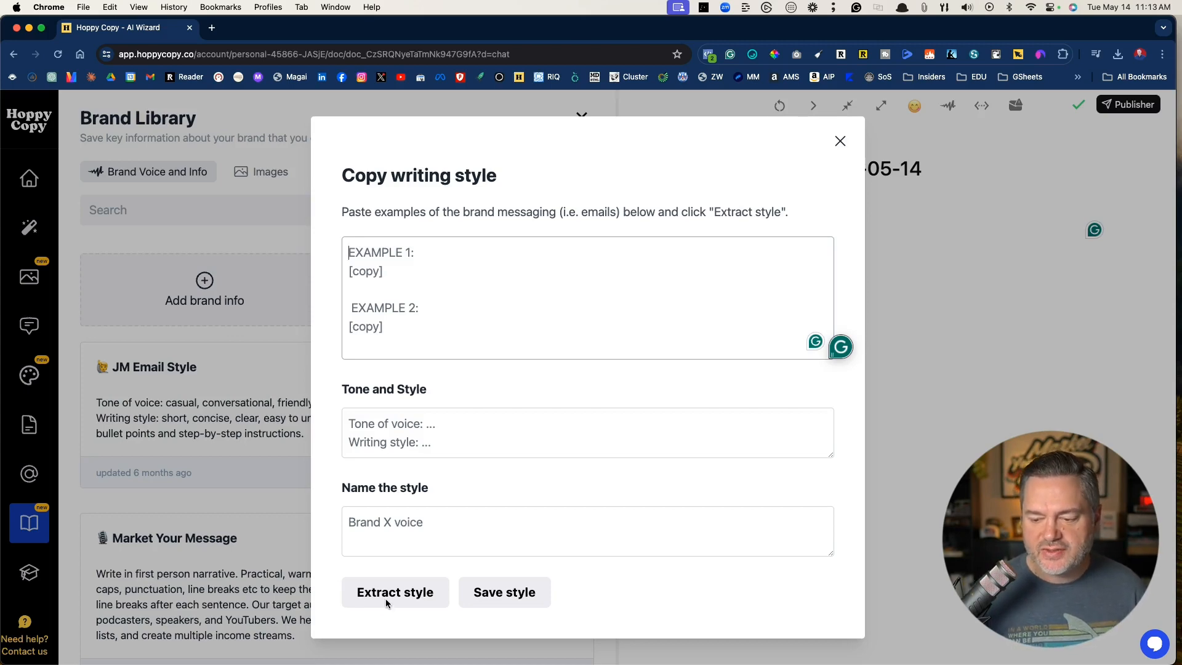
click(841, 142)
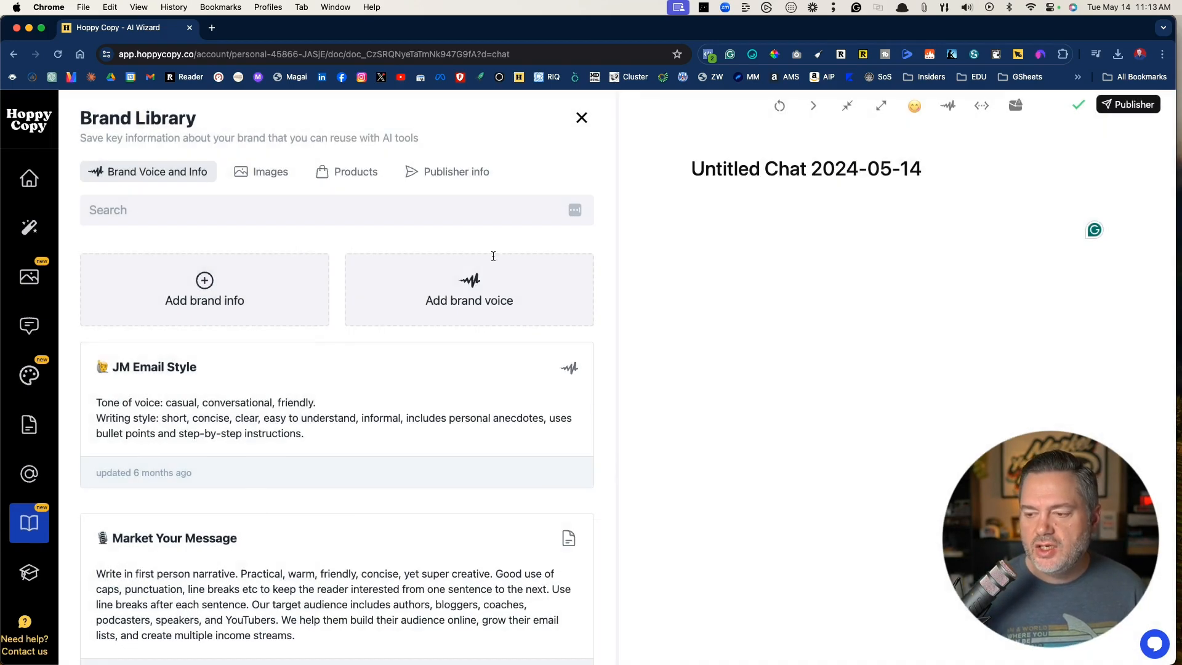
Step: Open the JM Email Style brand voice for editing, review its tone and writing style, and save it
scroll(310, 374, down, 2)
scroll(310, 374, down, 2)
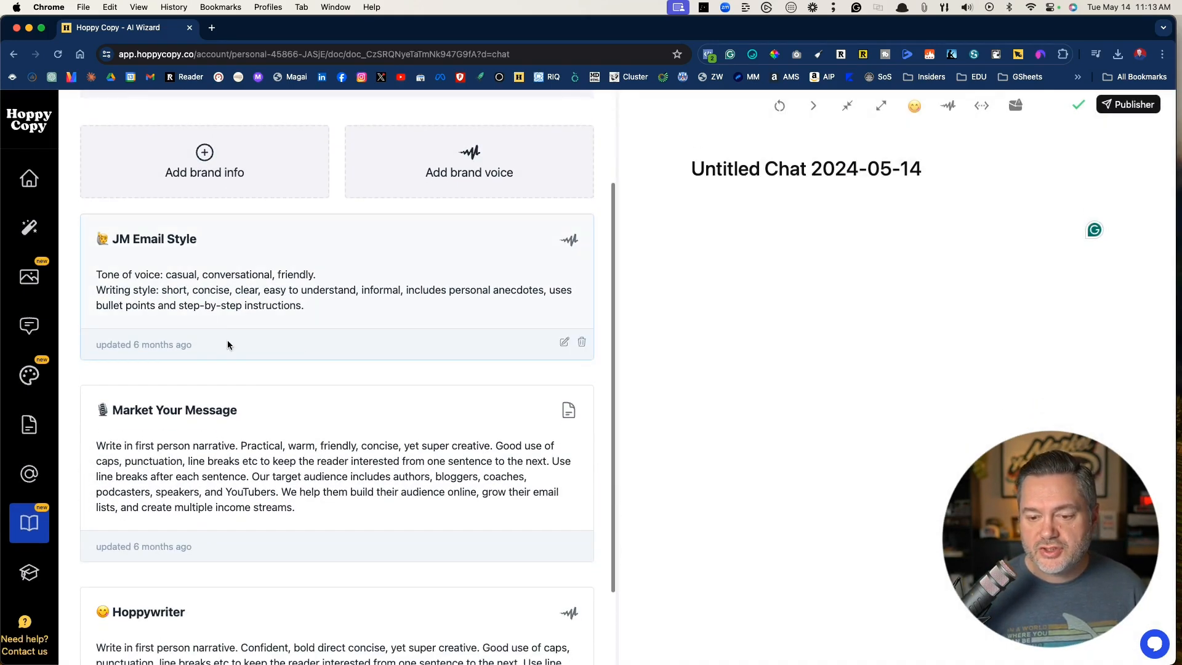
click(564, 343)
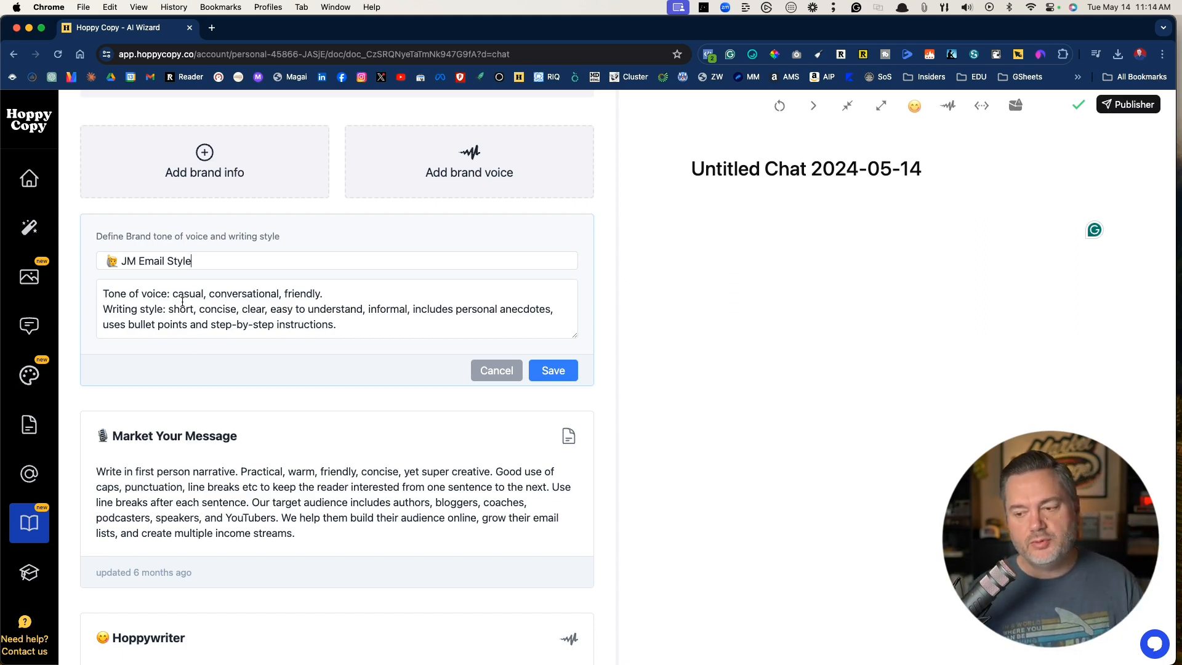
click(553, 372)
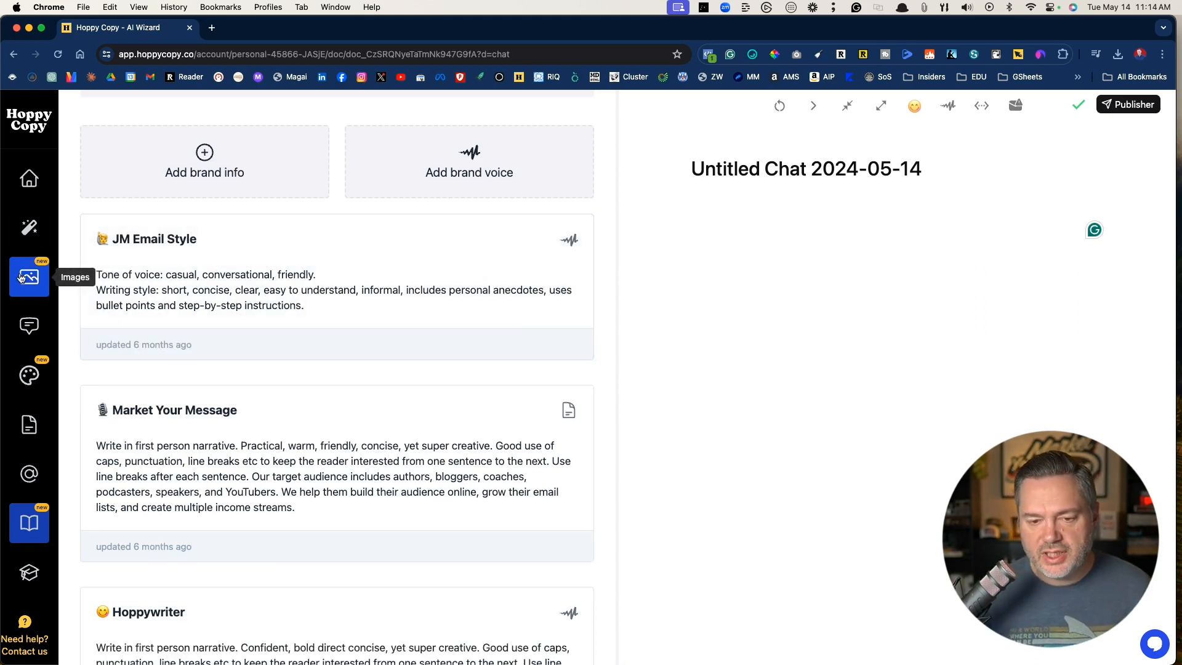
Step: Return to the AI chat, set its tone to JM Email Style, and select the chat document's title
click(25, 324)
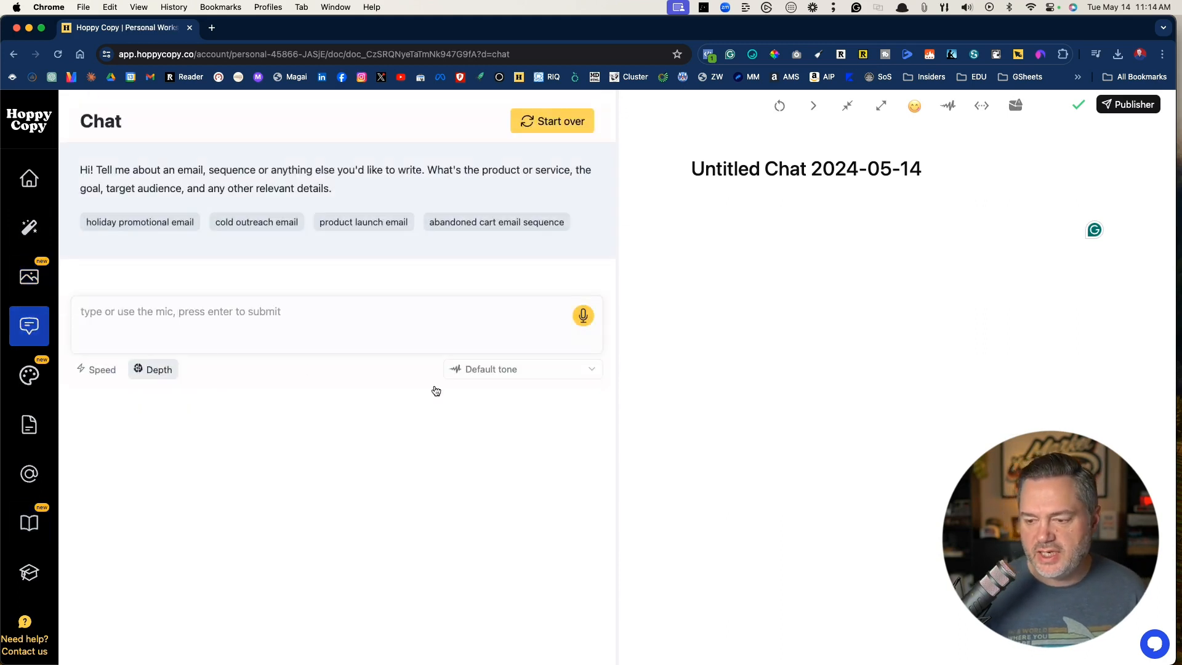
click(486, 371)
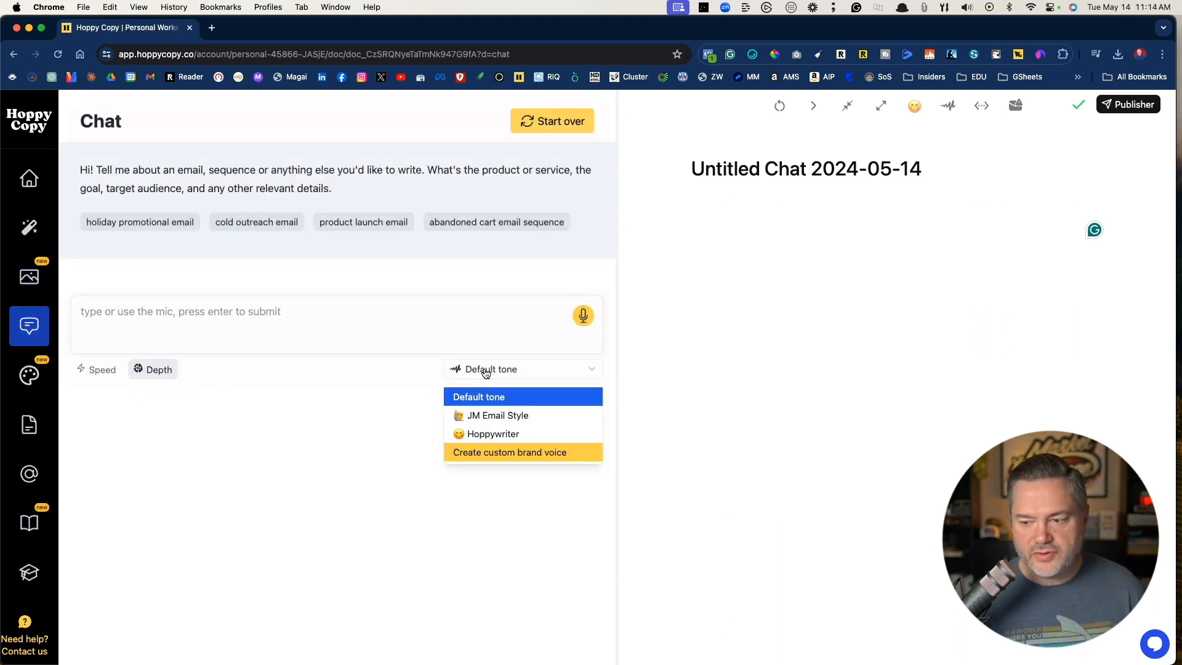
click(492, 420)
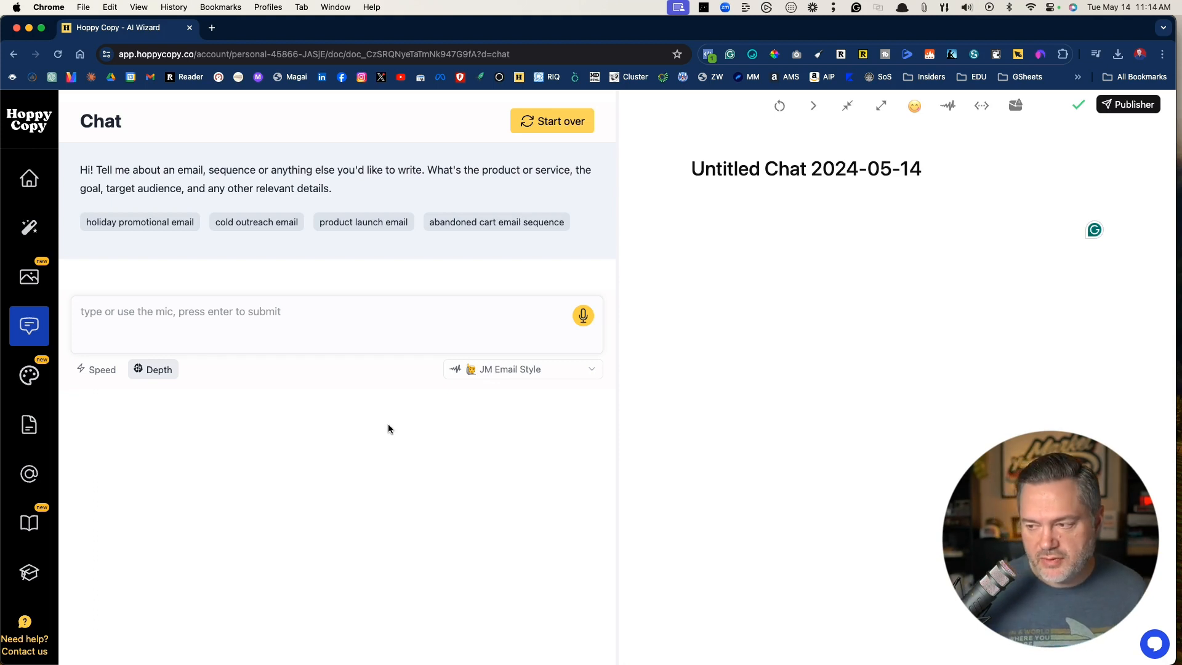
drag(694, 177, 975, 175)
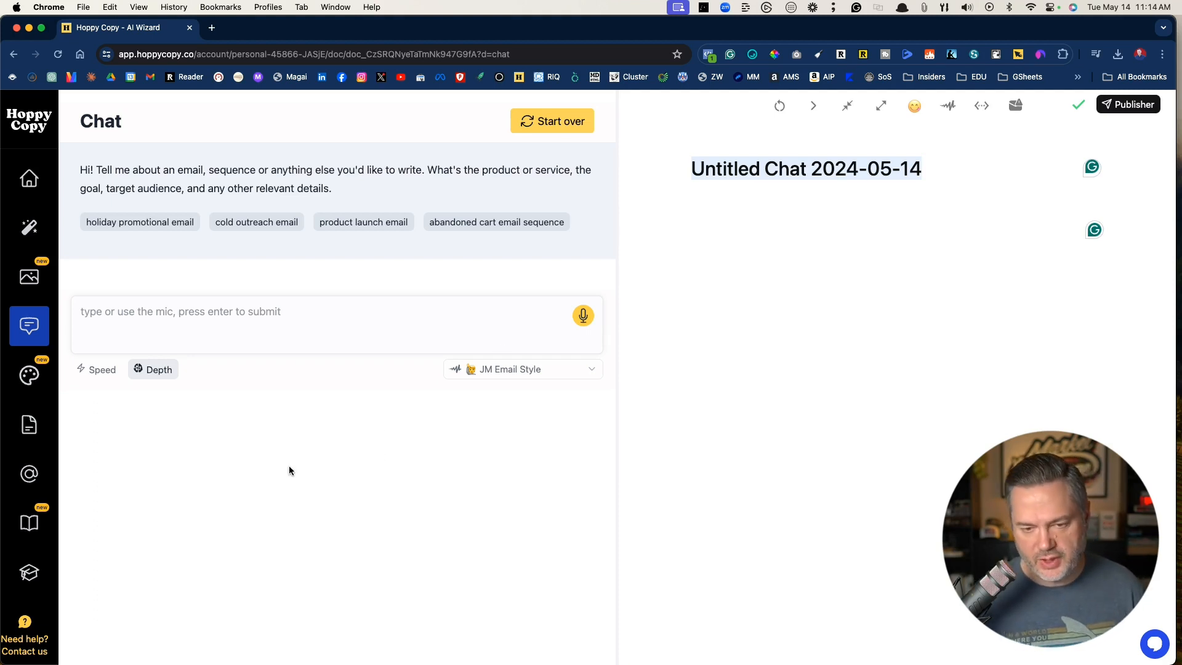
Step: Open the email designs gallery and browse through all its templates
click(28, 378)
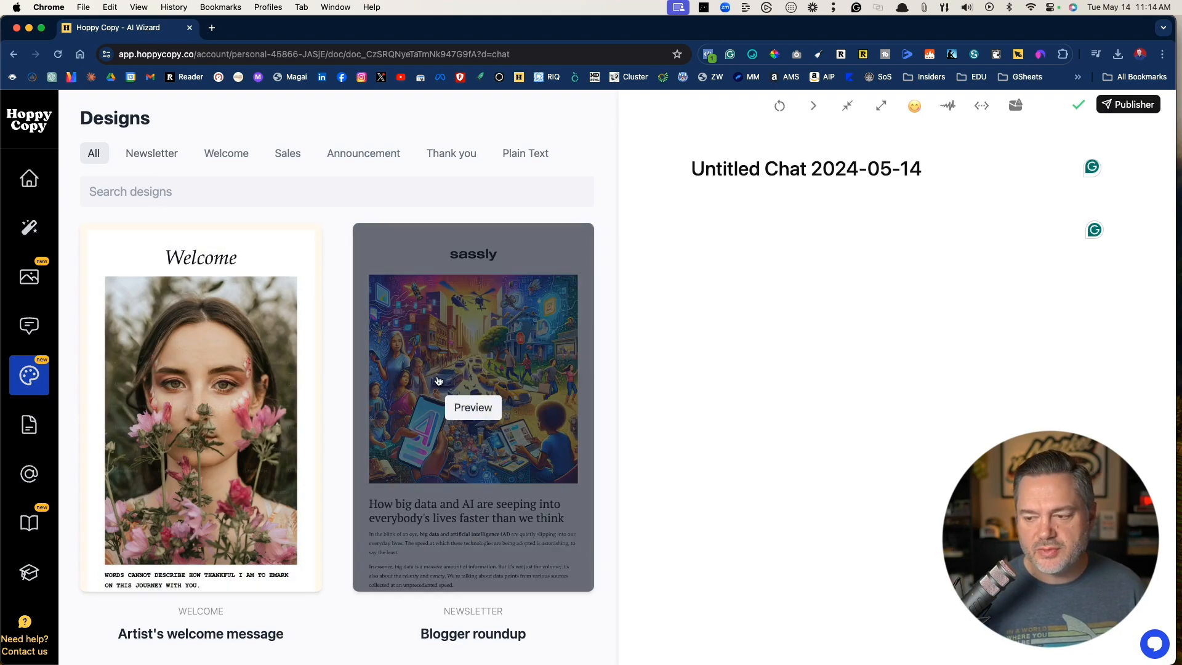
scroll(438, 382, down, 8)
scroll(438, 381, down, 9)
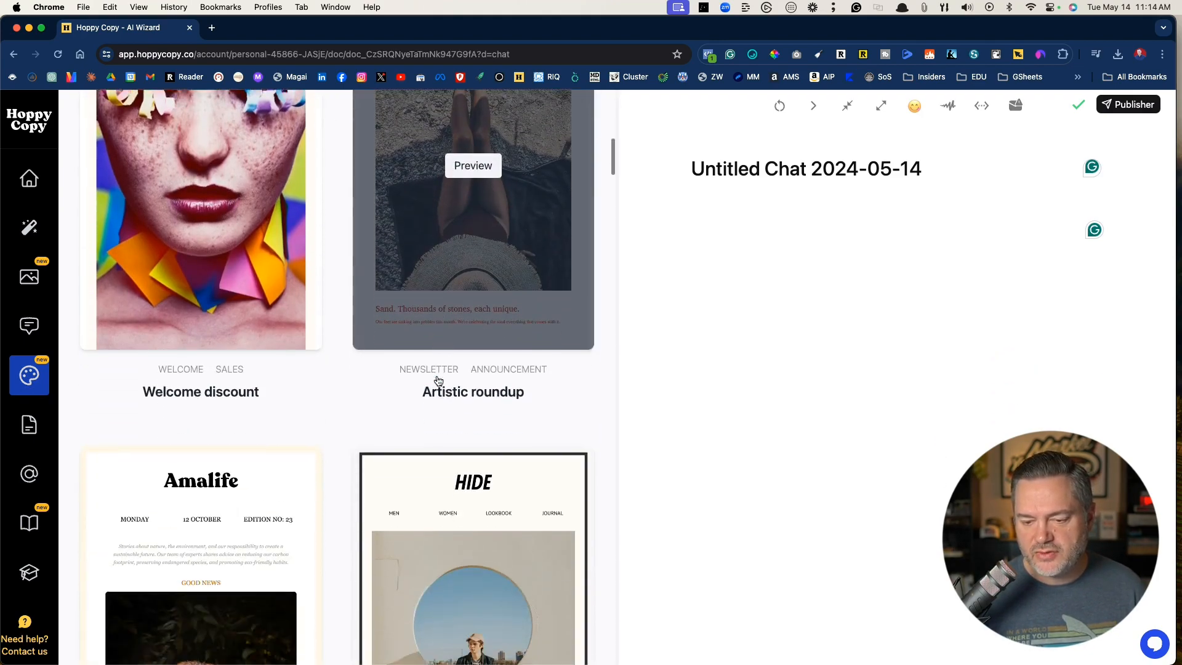
Step: Open the documents library and look through its folders
click(32, 429)
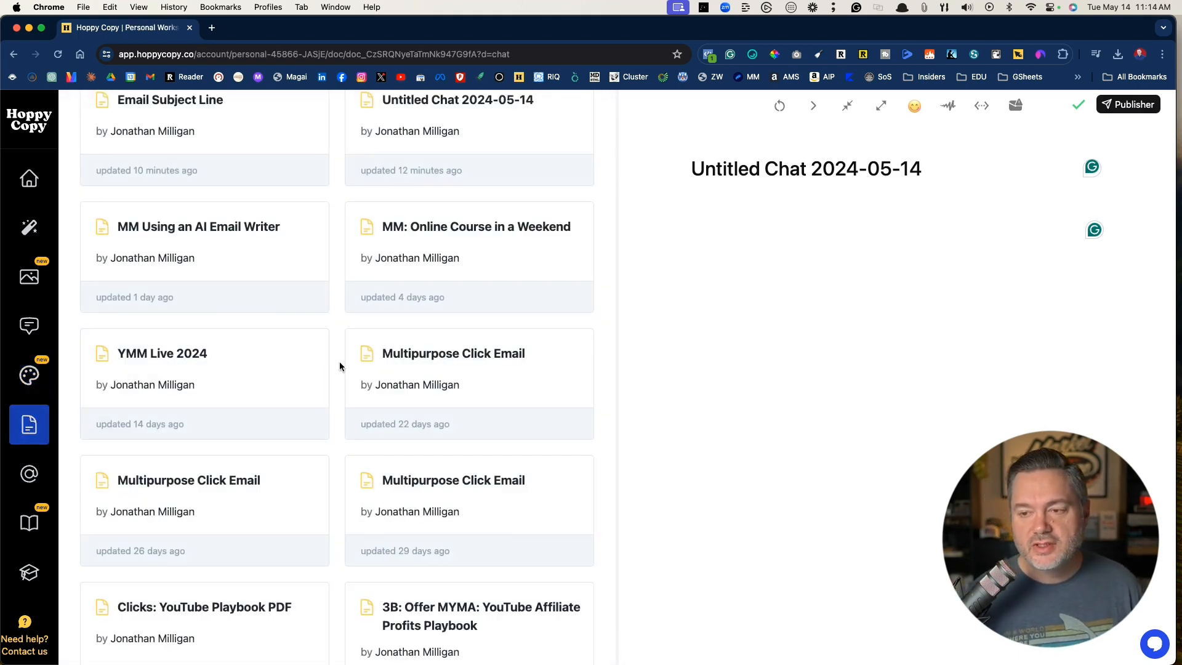
scroll(330, 343, up, 10)
scroll(330, 343, up, 6)
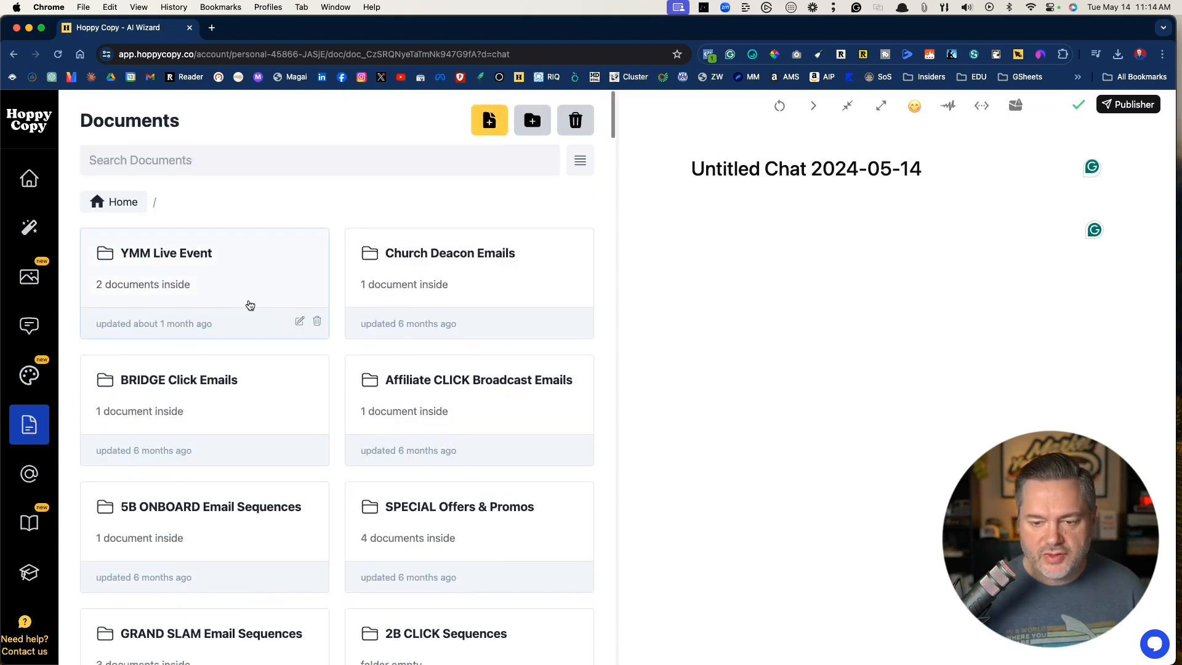
scroll(250, 306, down, 3)
scroll(251, 306, down, 3)
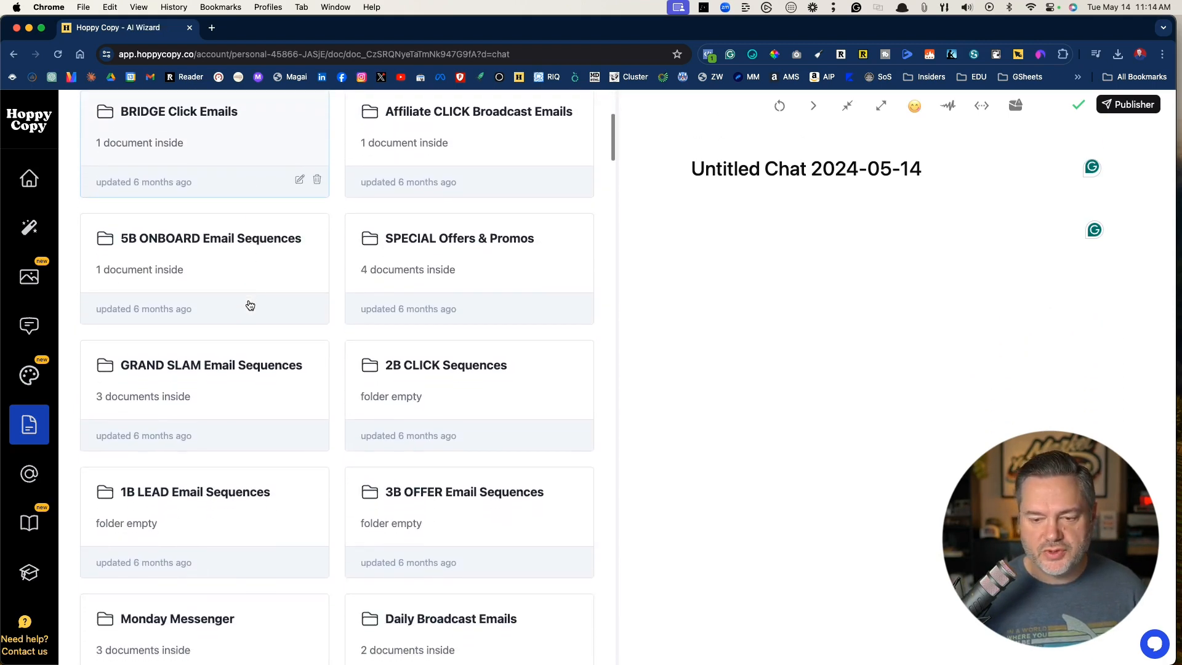
scroll(251, 306, down, 3)
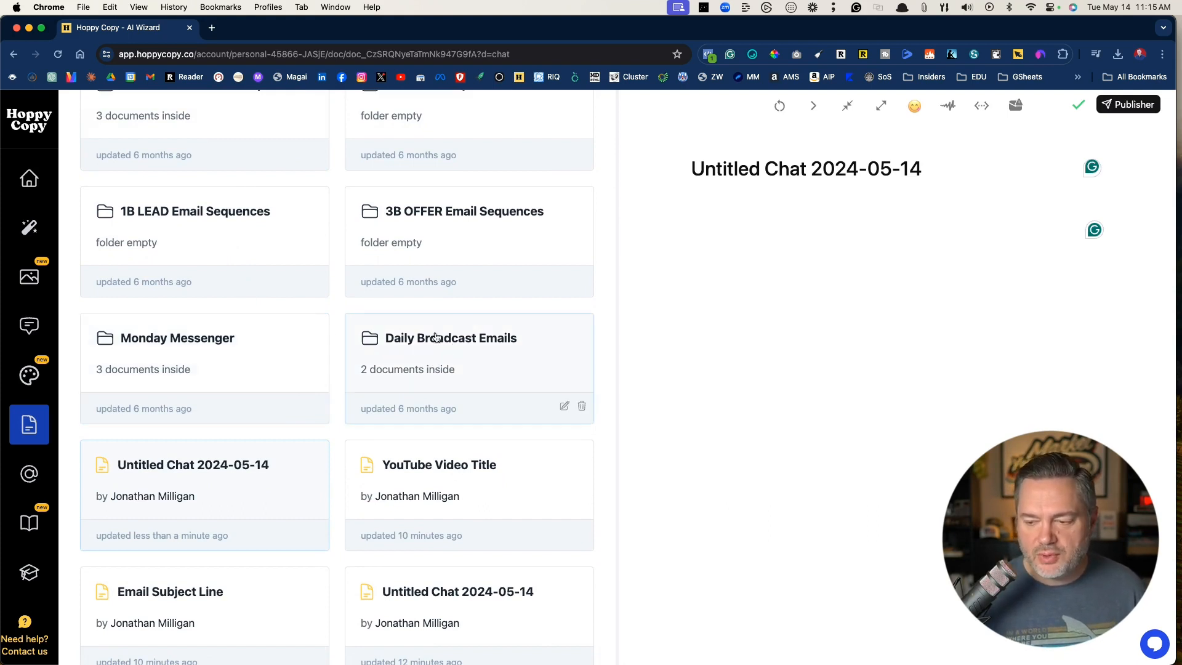
Step: Find the YMM Live 2024 document among the saved documents and open it
scroll(431, 367, down, 5)
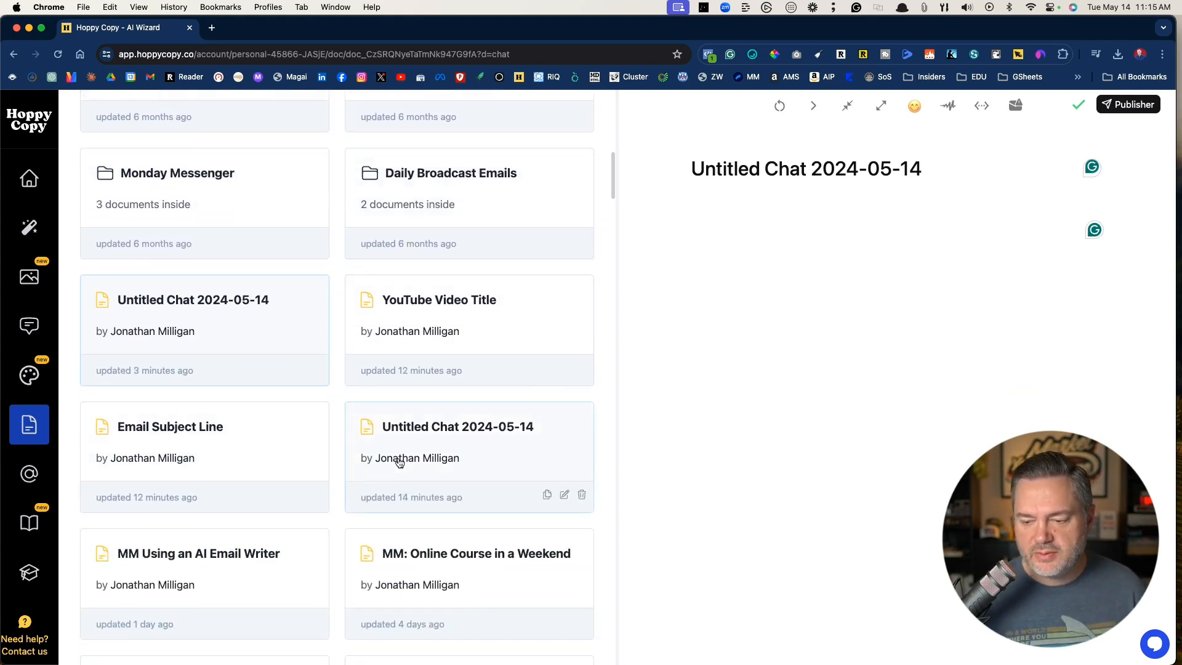
scroll(399, 463, down, 2)
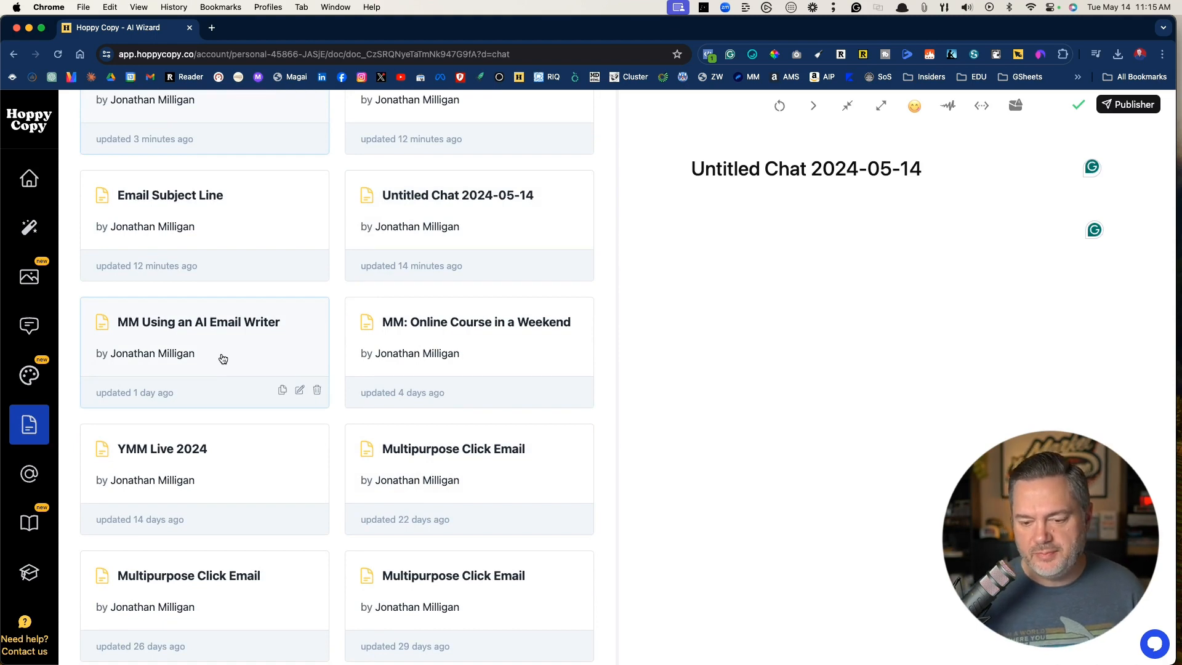
scroll(222, 357, down, 5)
scroll(185, 320, up, 2)
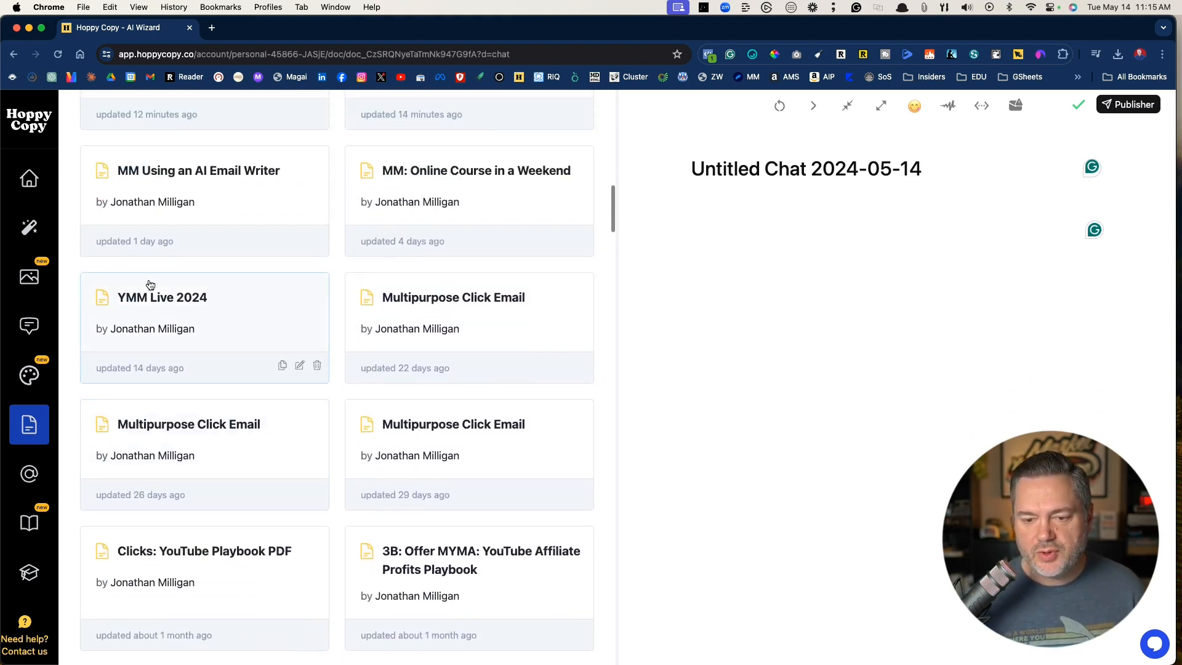
click(219, 310)
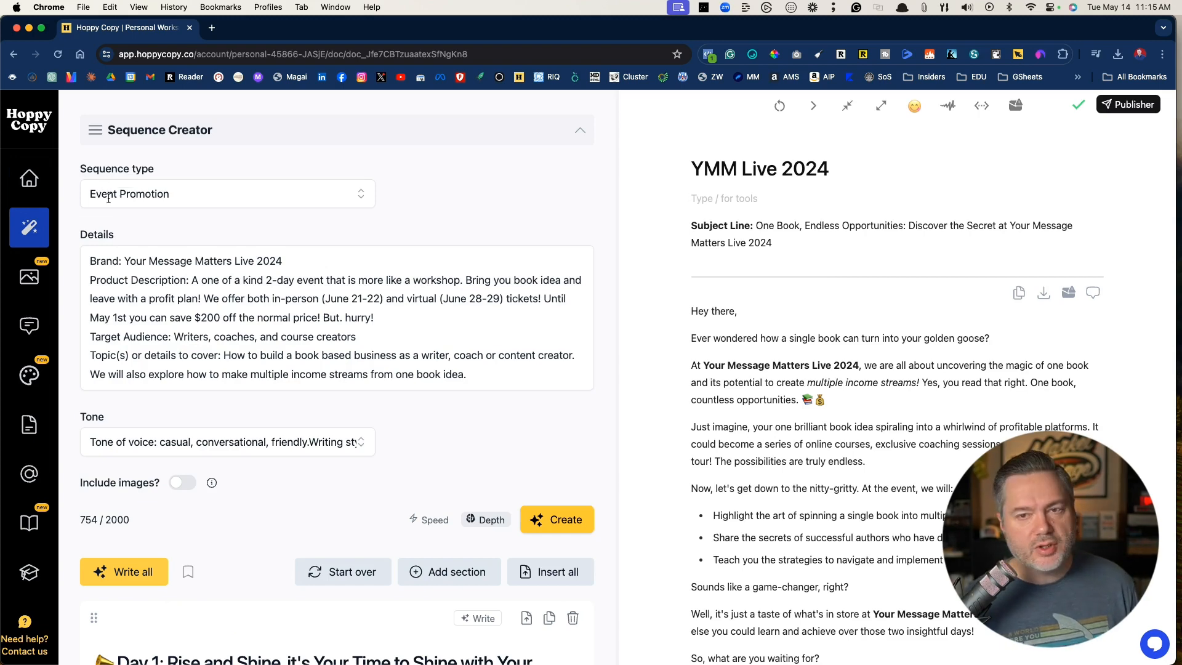
Step: Enlarge the browser's page zoom to 125%
click(1162, 54)
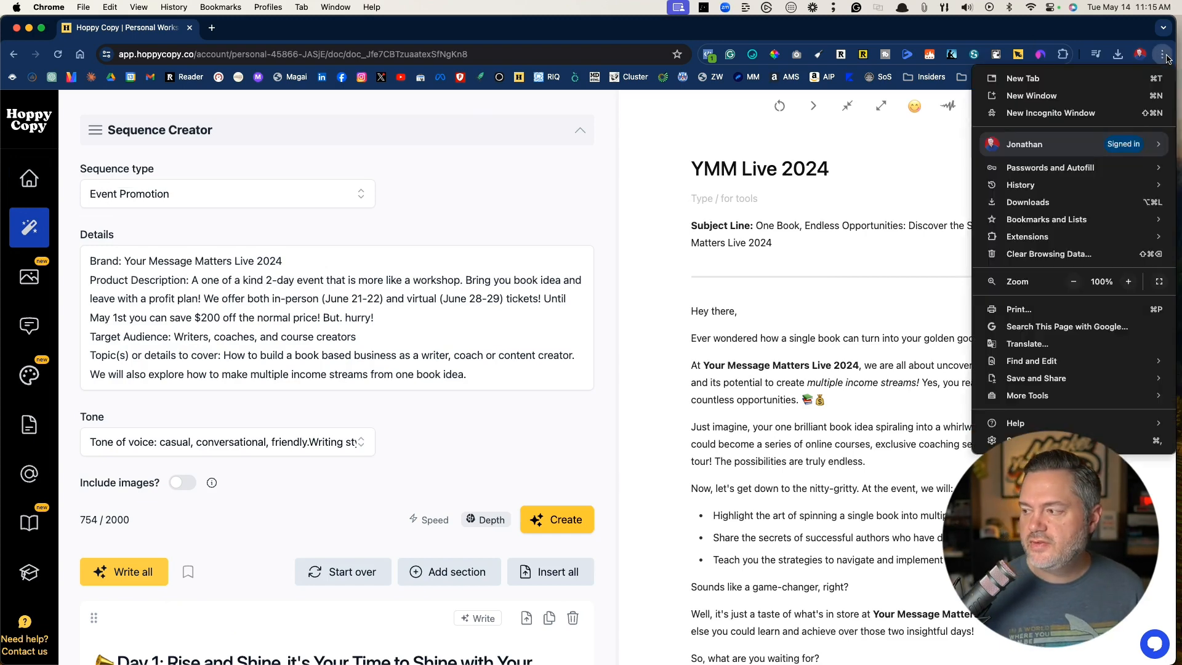
click(1128, 281)
click(1128, 282)
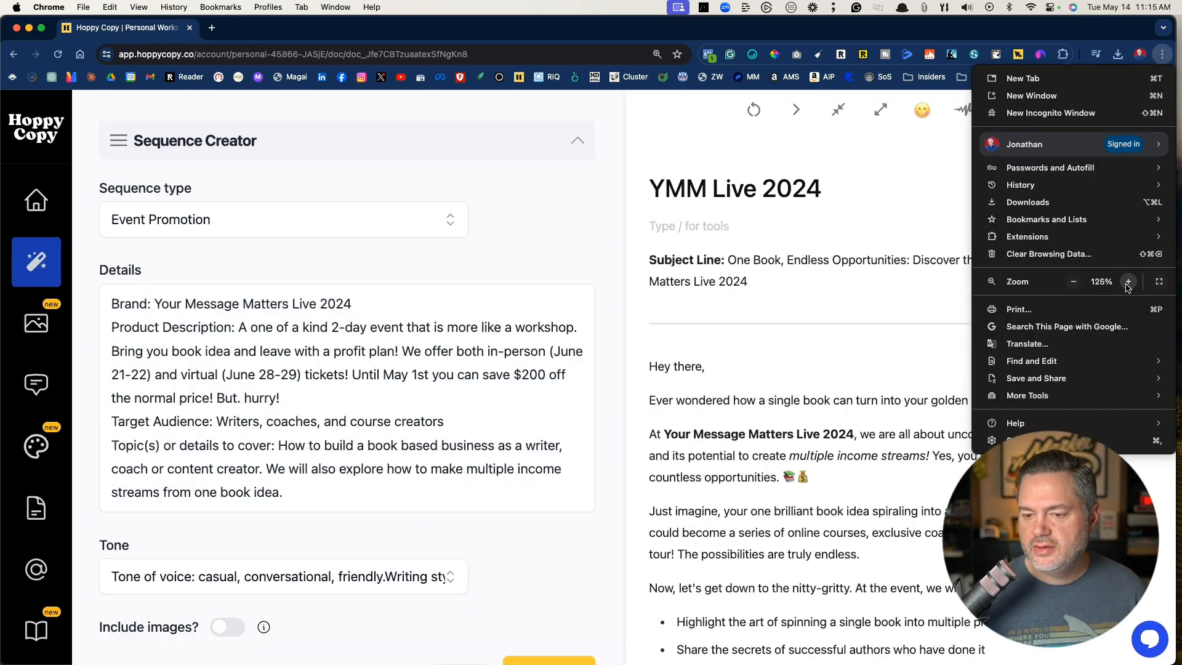
click(517, 197)
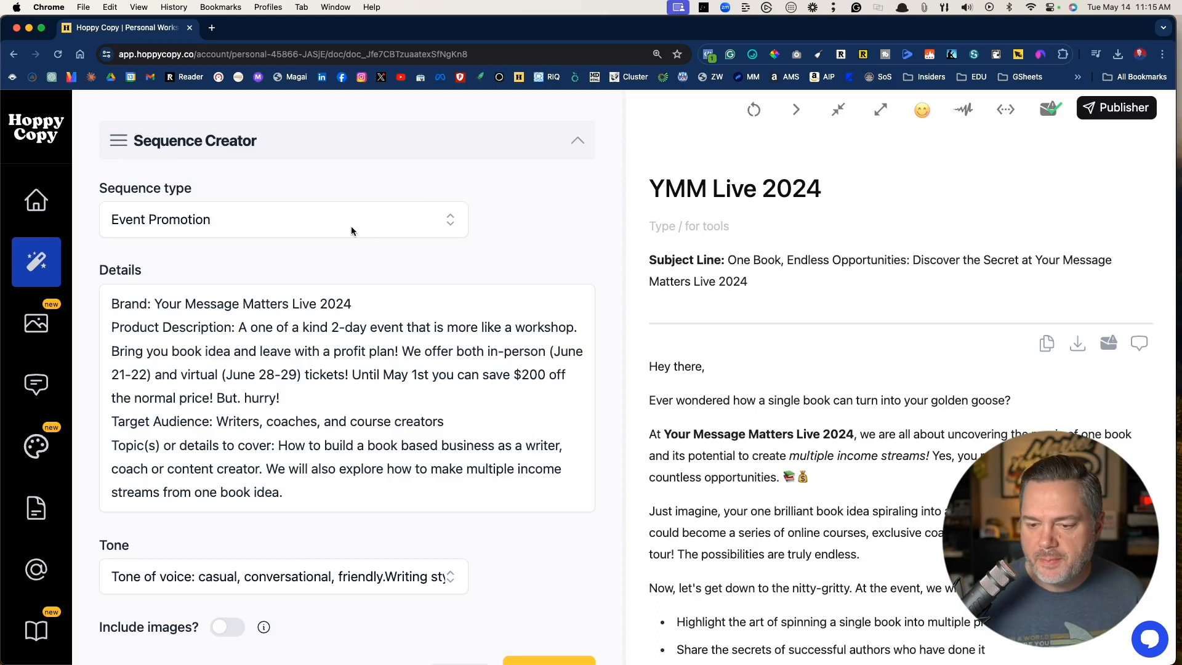
Step: Review the Sequence Creator's details: brand, product description, target audience, and topics to cover
scroll(401, 263, down, 1)
scroll(401, 267, down, 1)
drag(351, 248, 157, 254)
click(240, 342)
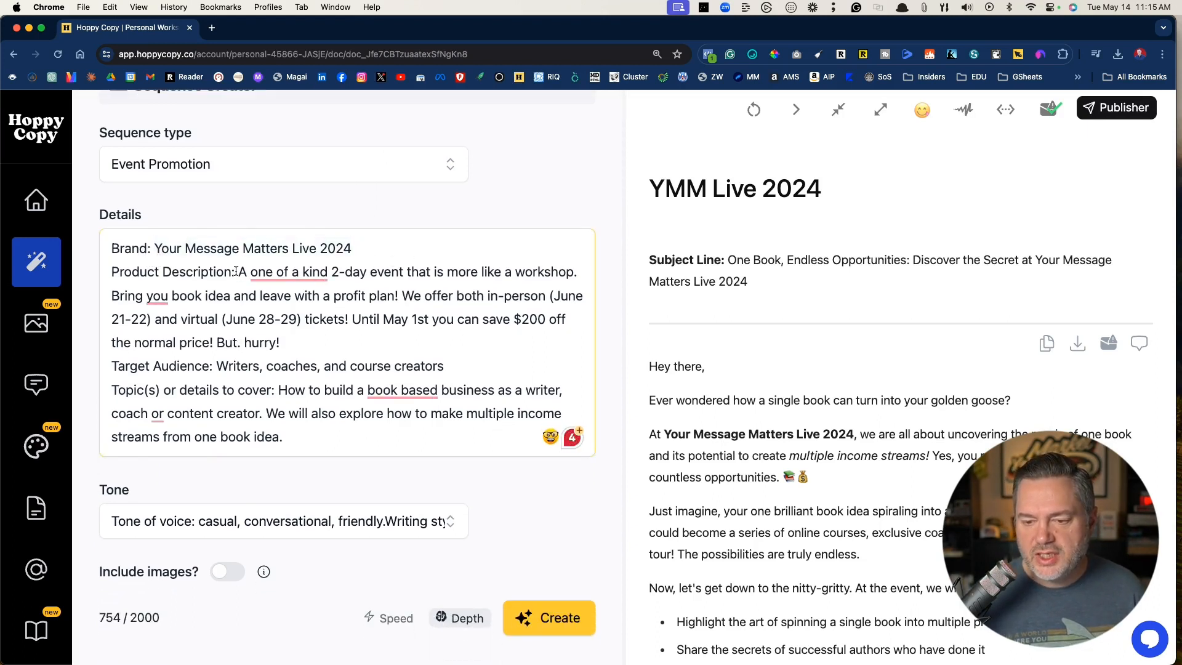
drag(238, 272, 280, 342)
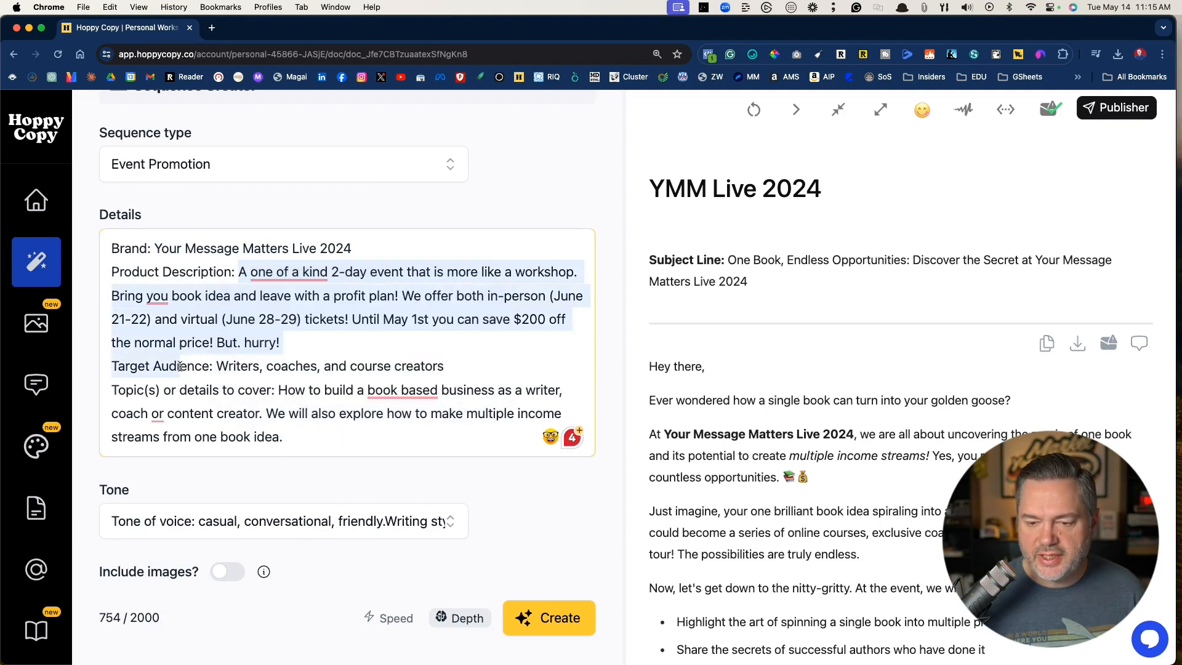
click(181, 367)
drag(218, 366, 494, 362)
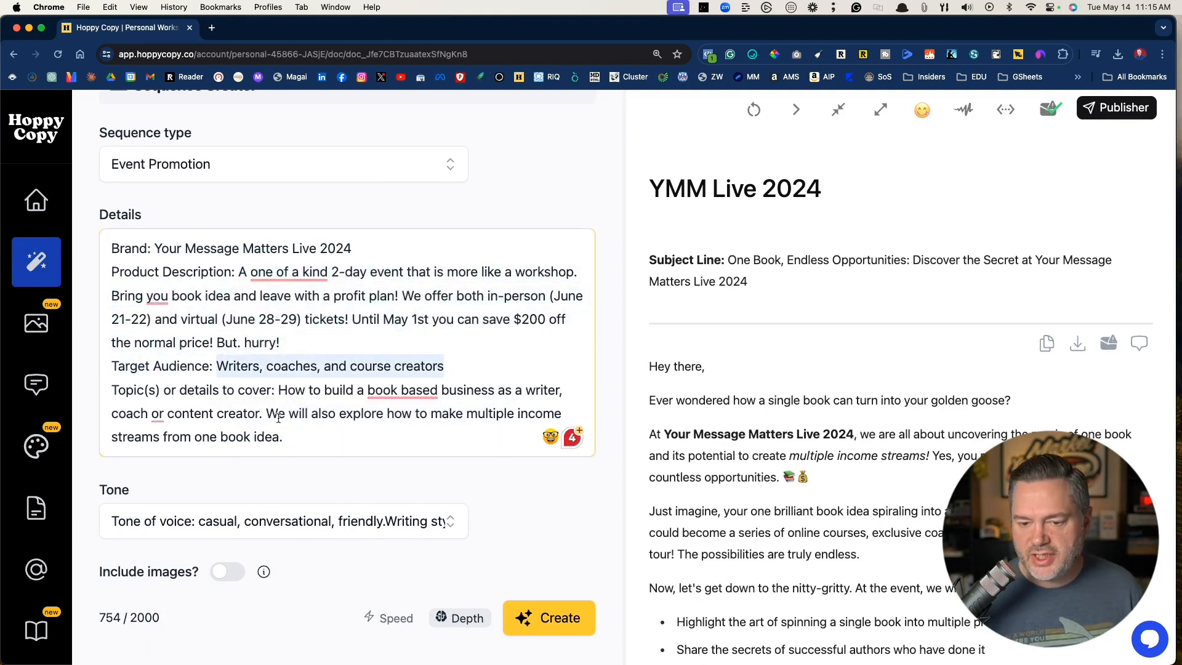
drag(278, 391, 302, 455)
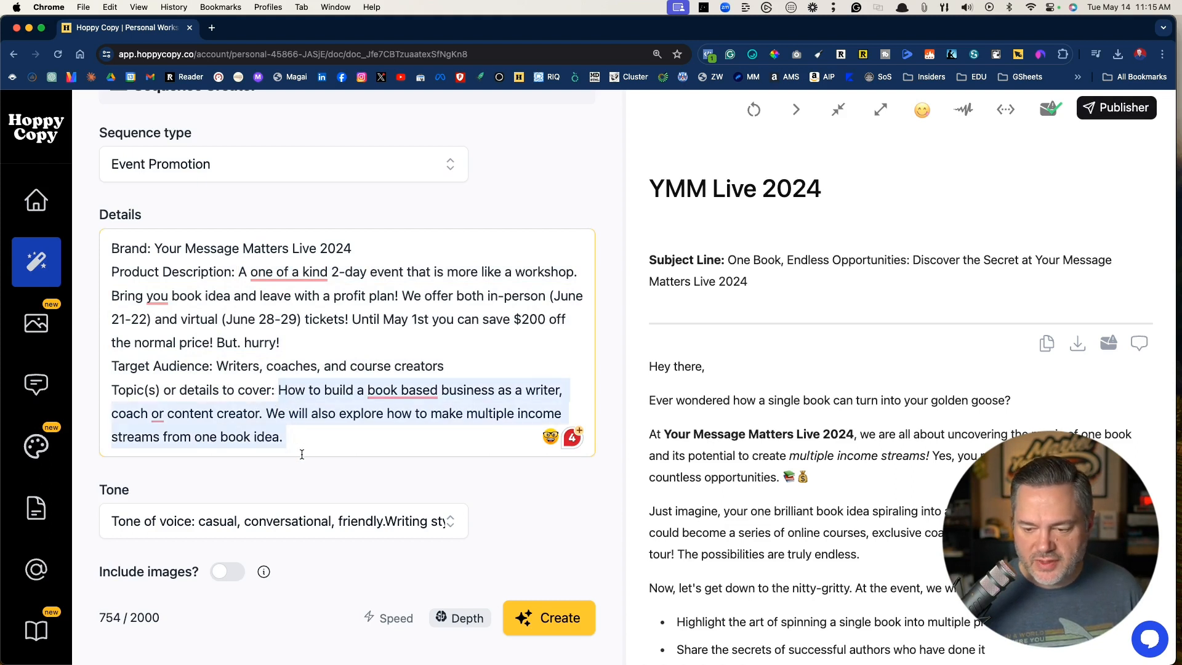
Step: Set the event promotion sequence's tone to JM Email Style
scroll(302, 454, down, 5)
click(274, 335)
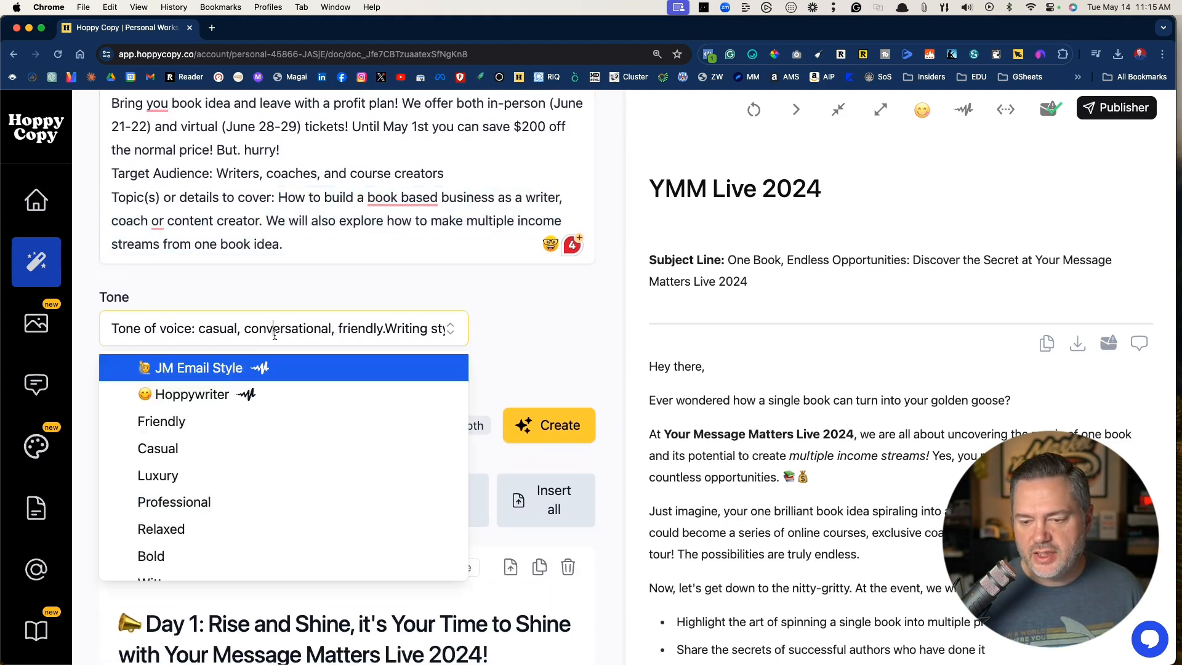
click(237, 367)
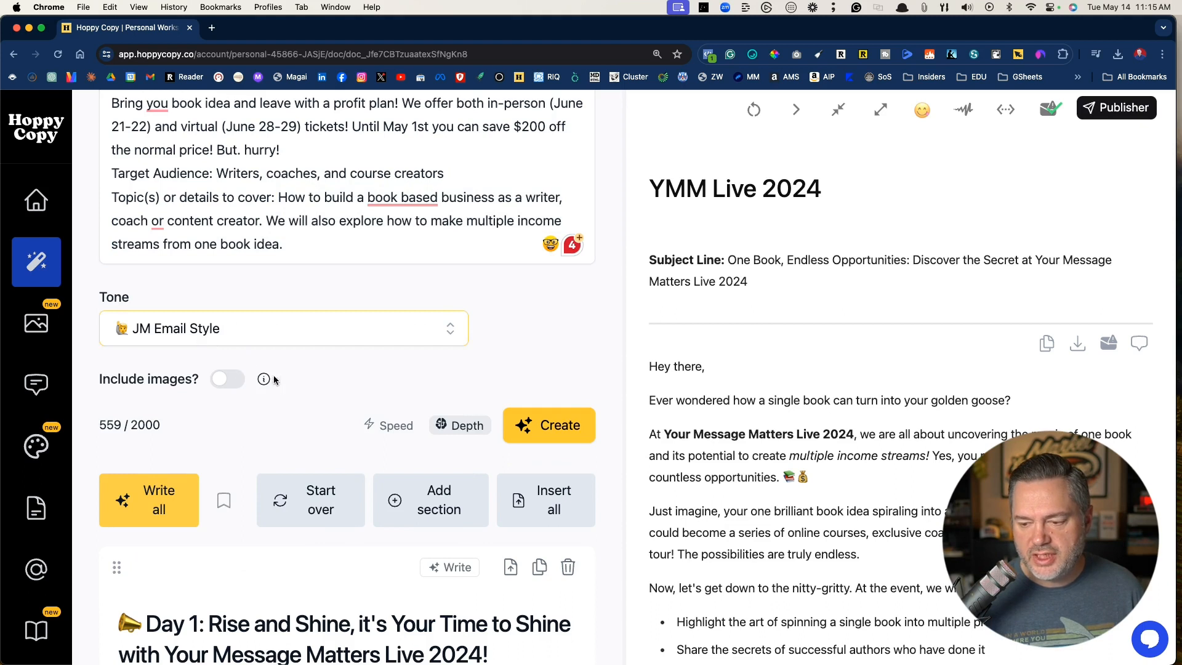
Step: Review the Day 1 email plan, including the event introduction, workshop format, exclusive offer, and call to action
scroll(274, 375, down, 3)
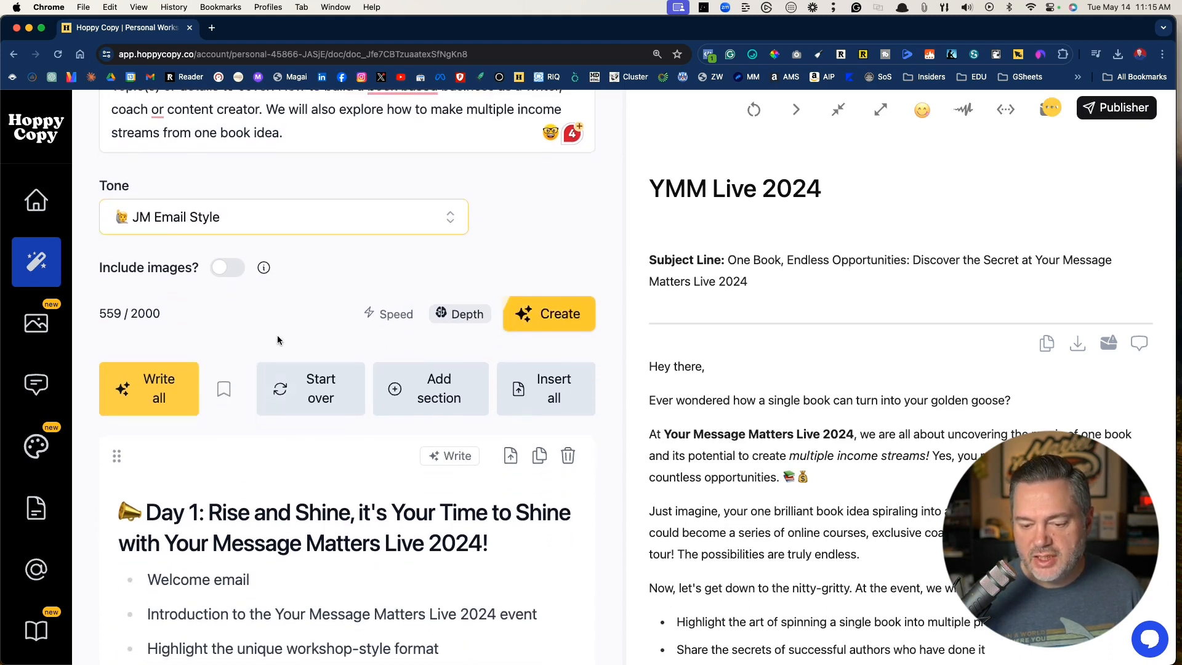
scroll(277, 335, down, 8)
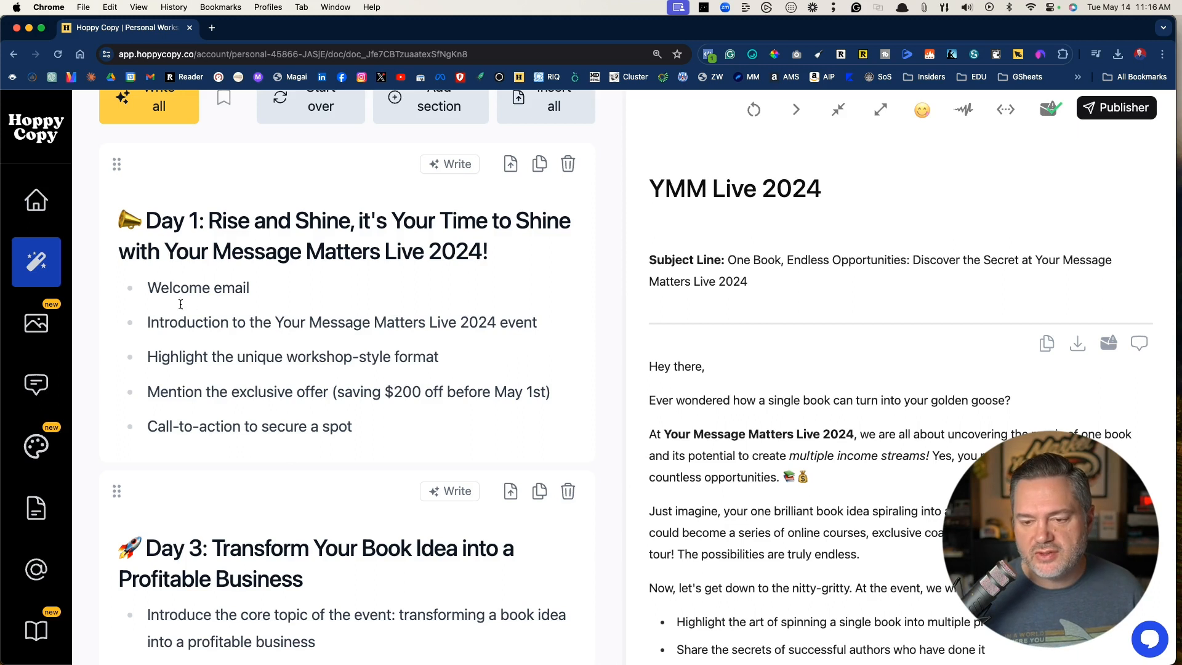
drag(190, 325, 390, 323)
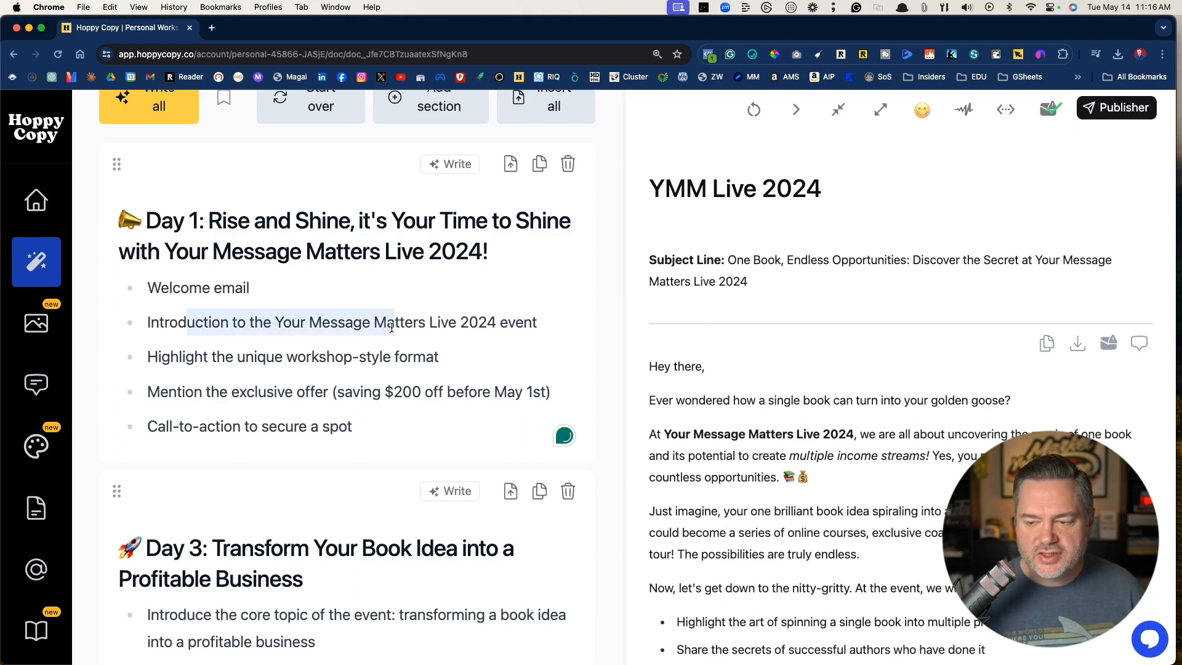
click(205, 356)
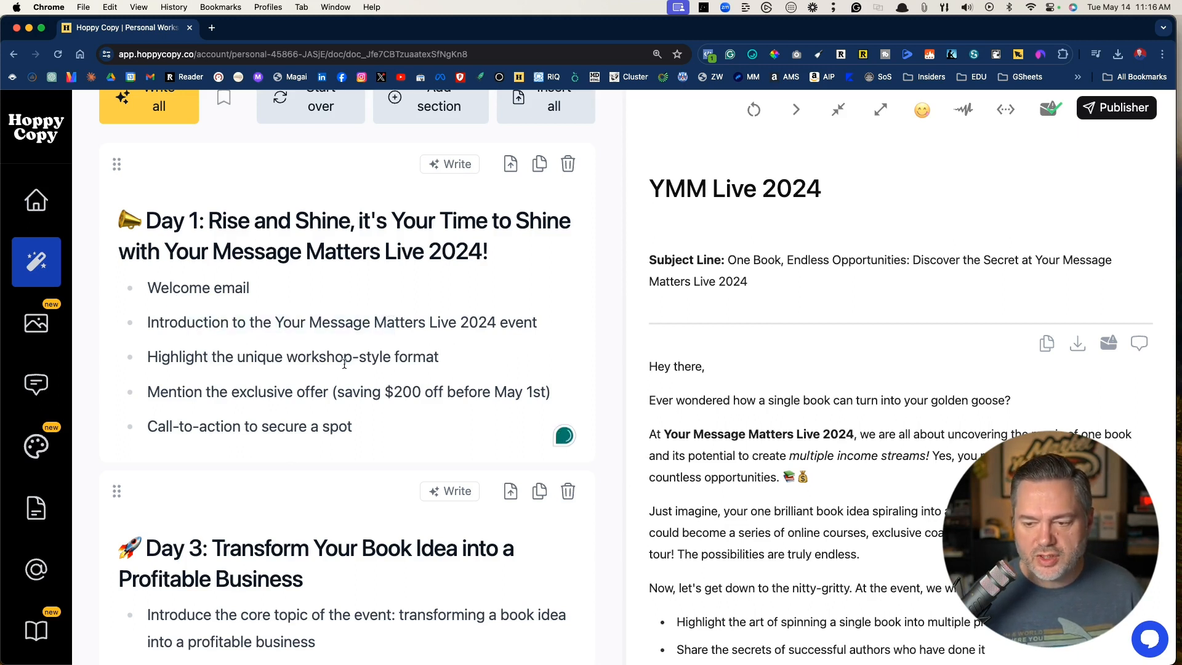
drag(229, 392, 434, 397)
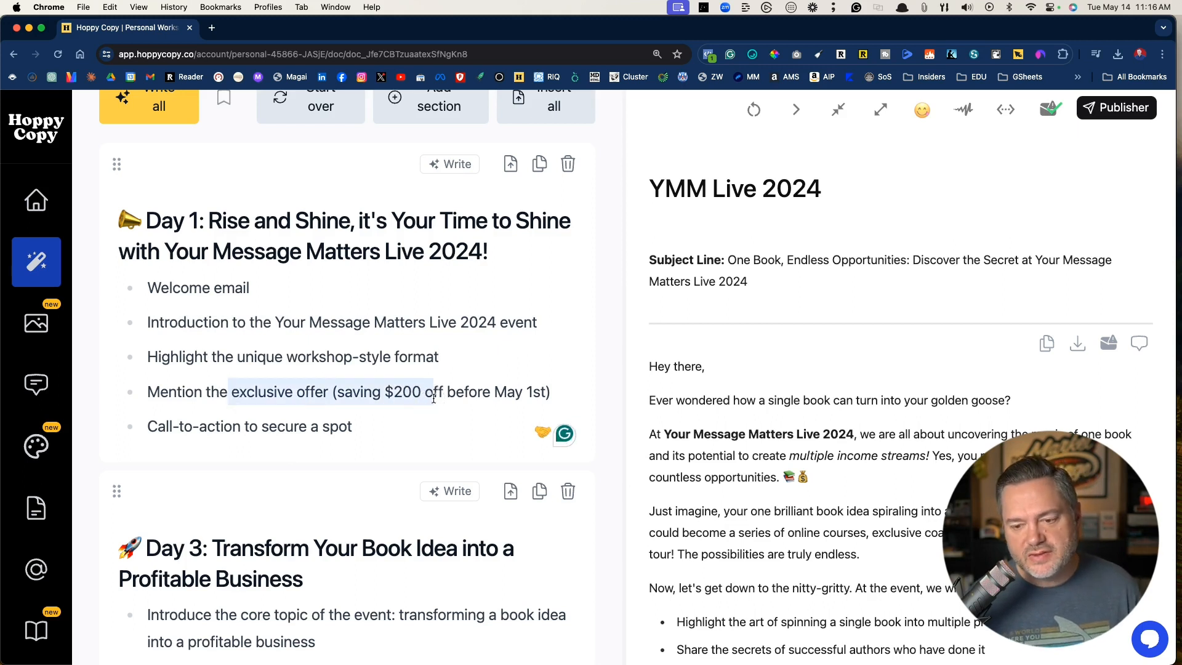
click(305, 427)
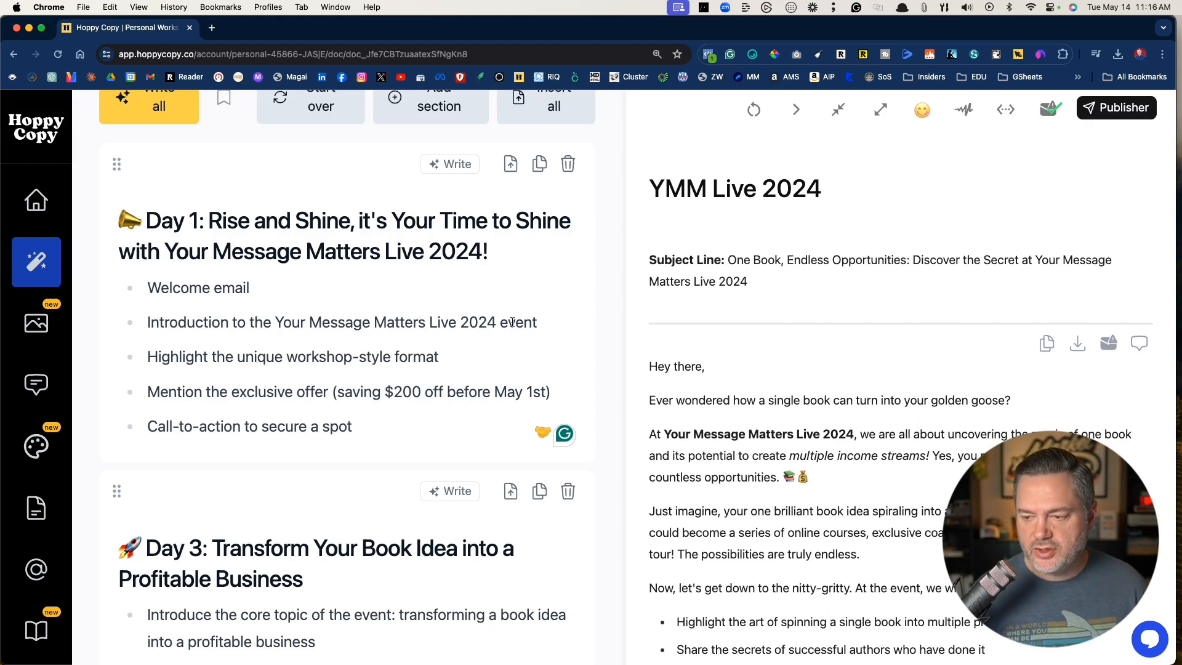
Step: Add the bullet "This year's topic is all about creating multiple income streams from publishing books" below the event introduction in the Day 1 plan
key(Return)
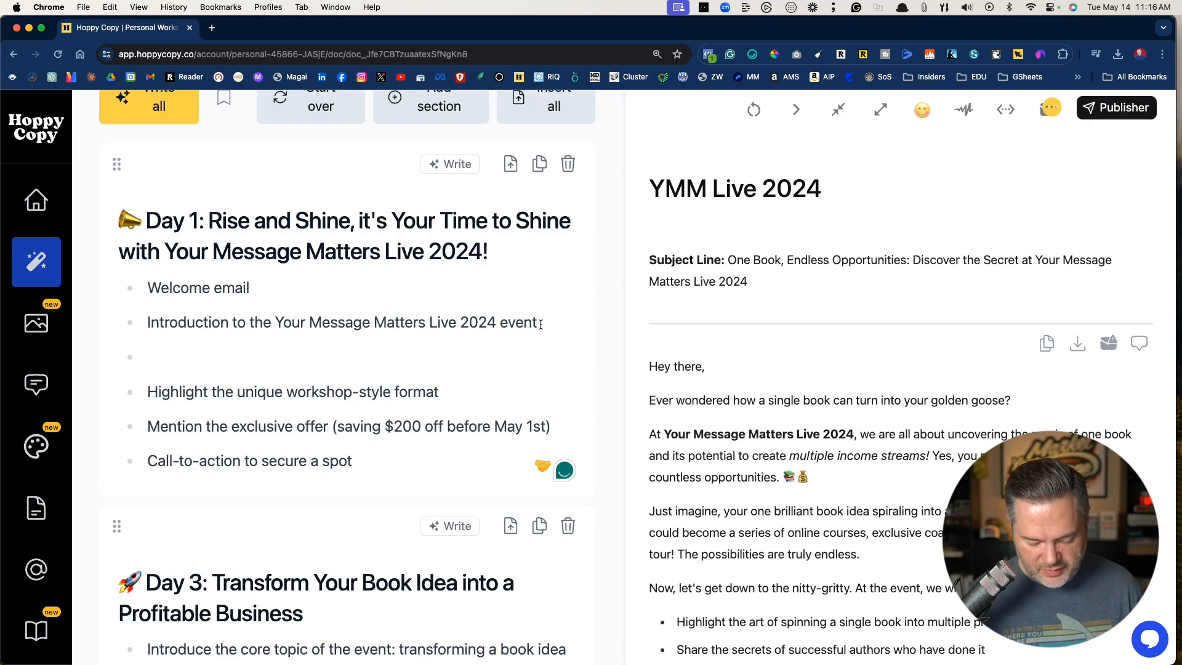
text(This ye)
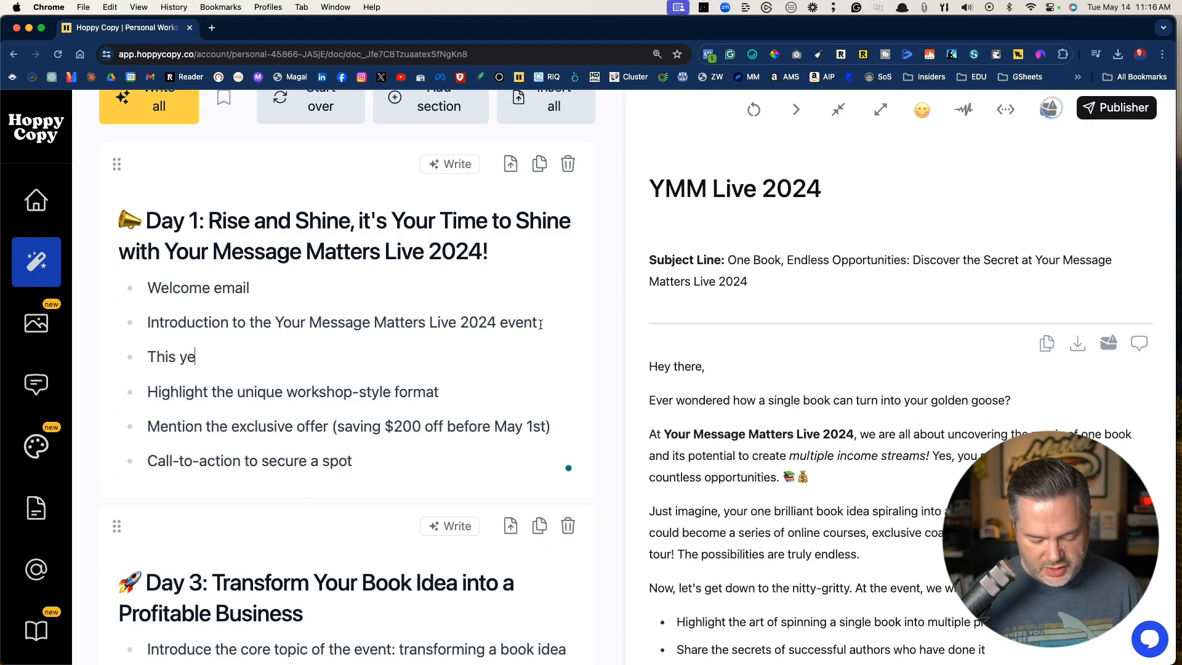
text(ar's topic )
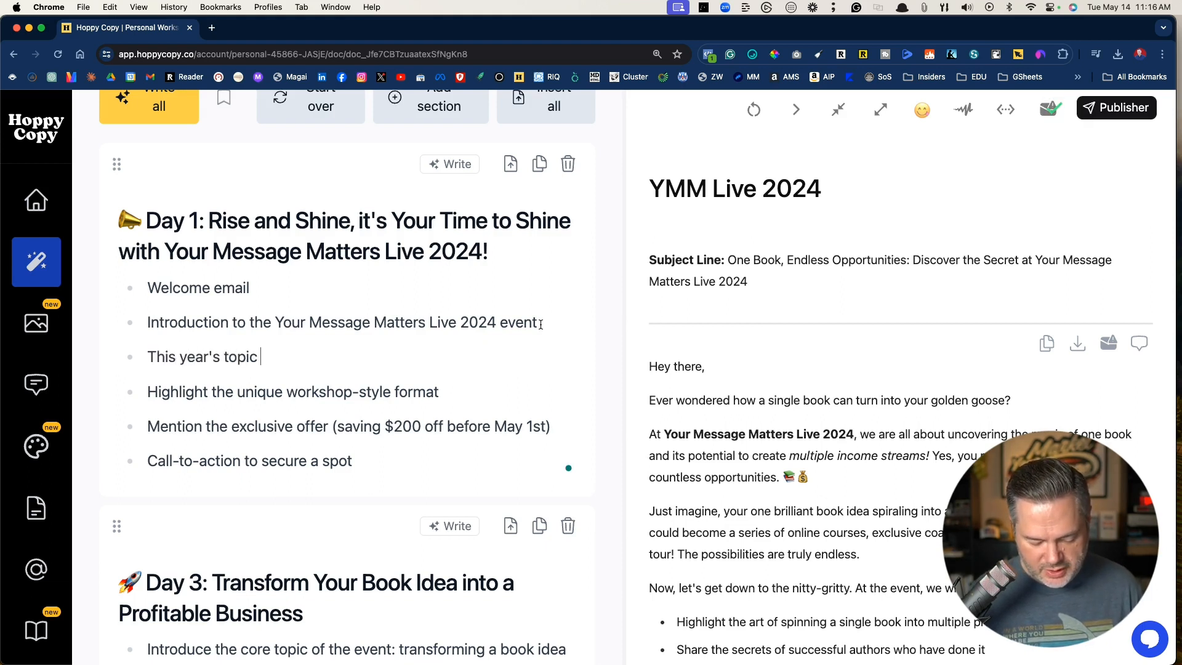
text(is all about )
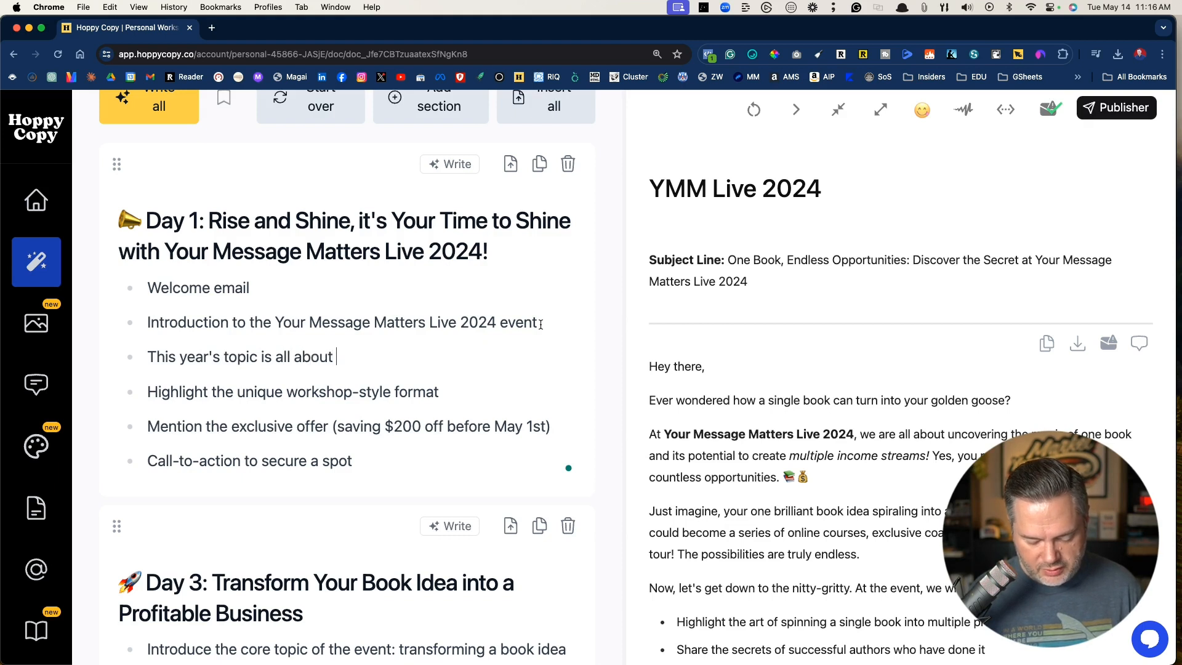
text(creating mu)
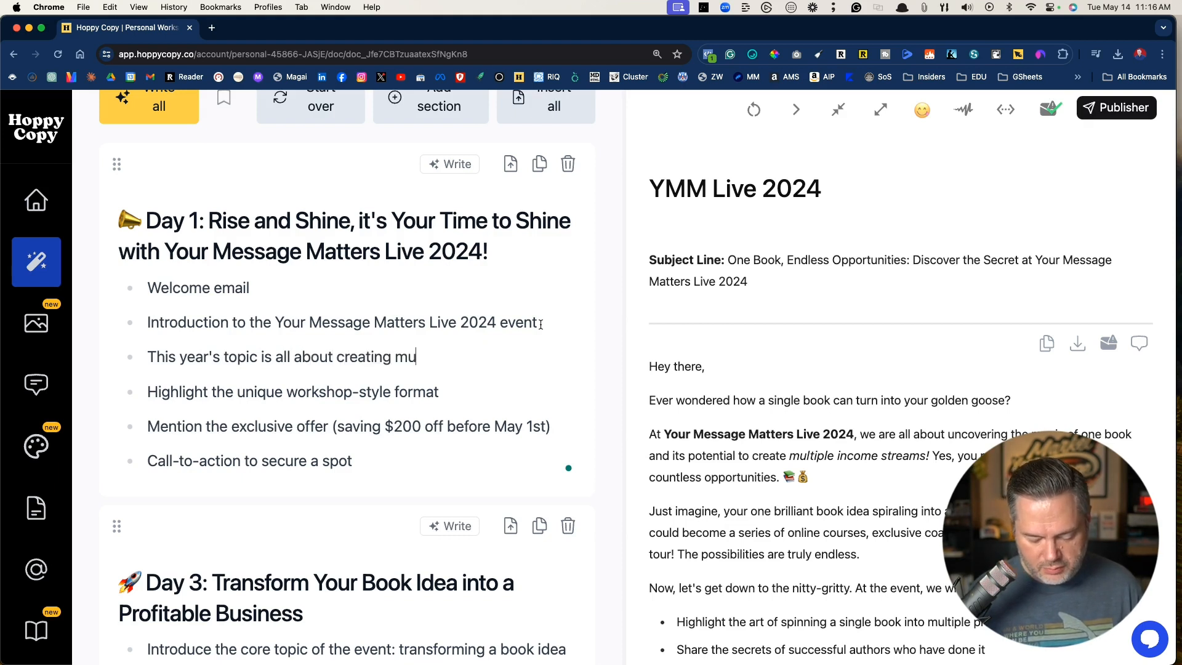
text(ltiple )
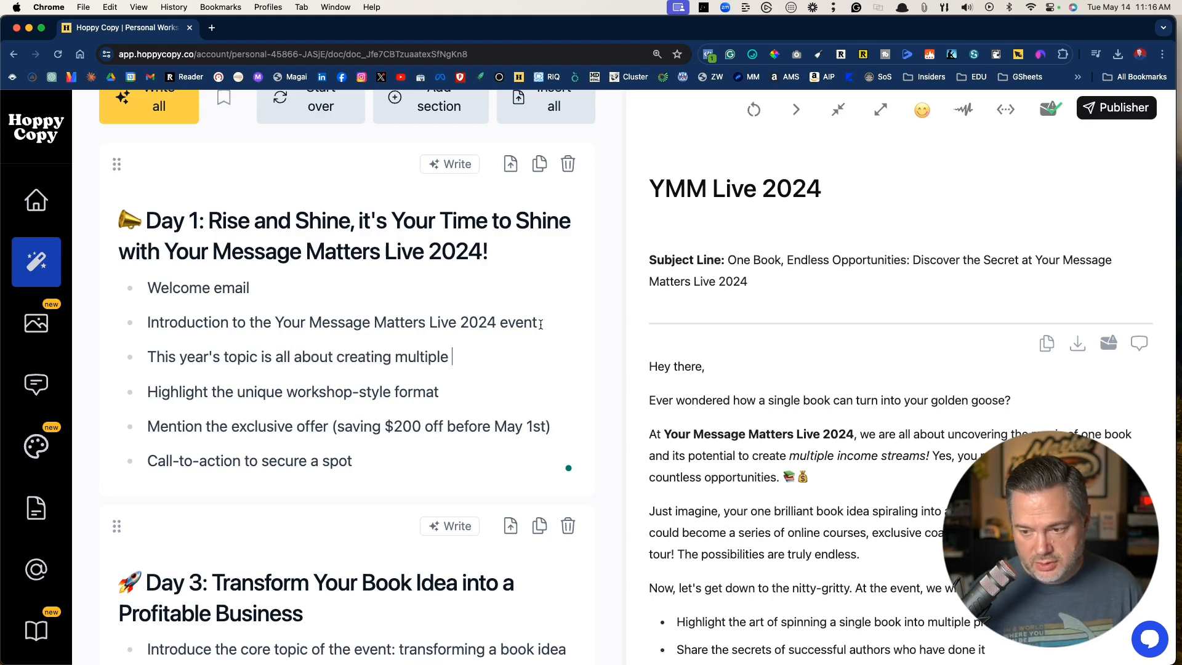
text(income stre)
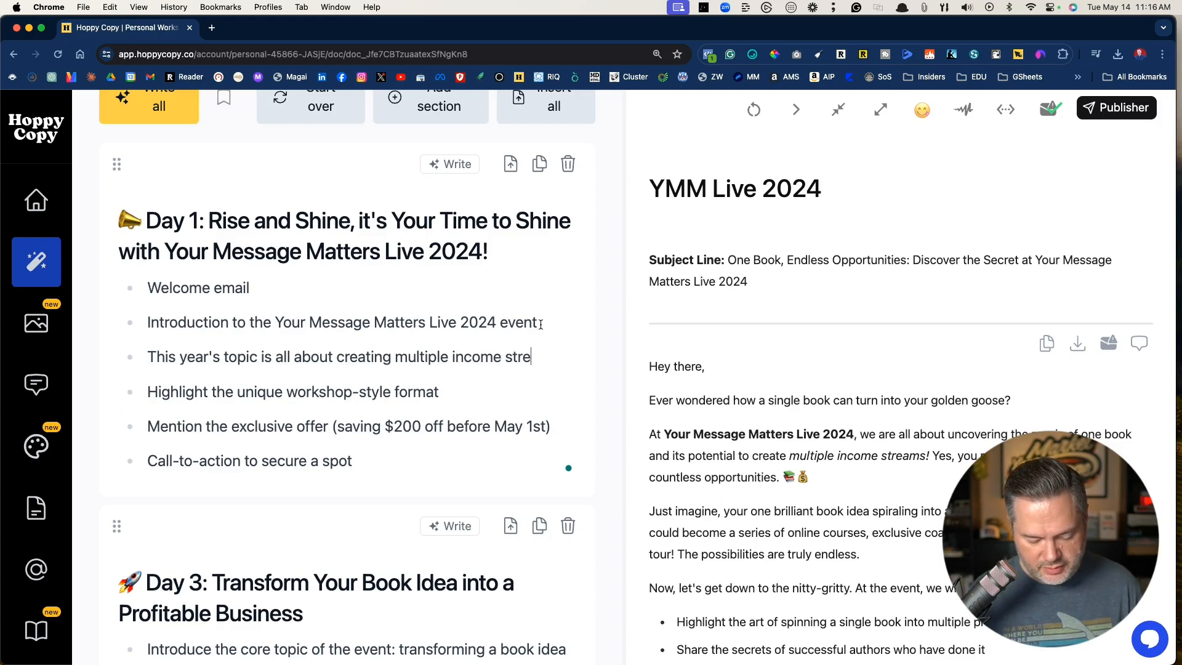
text(ams fro)
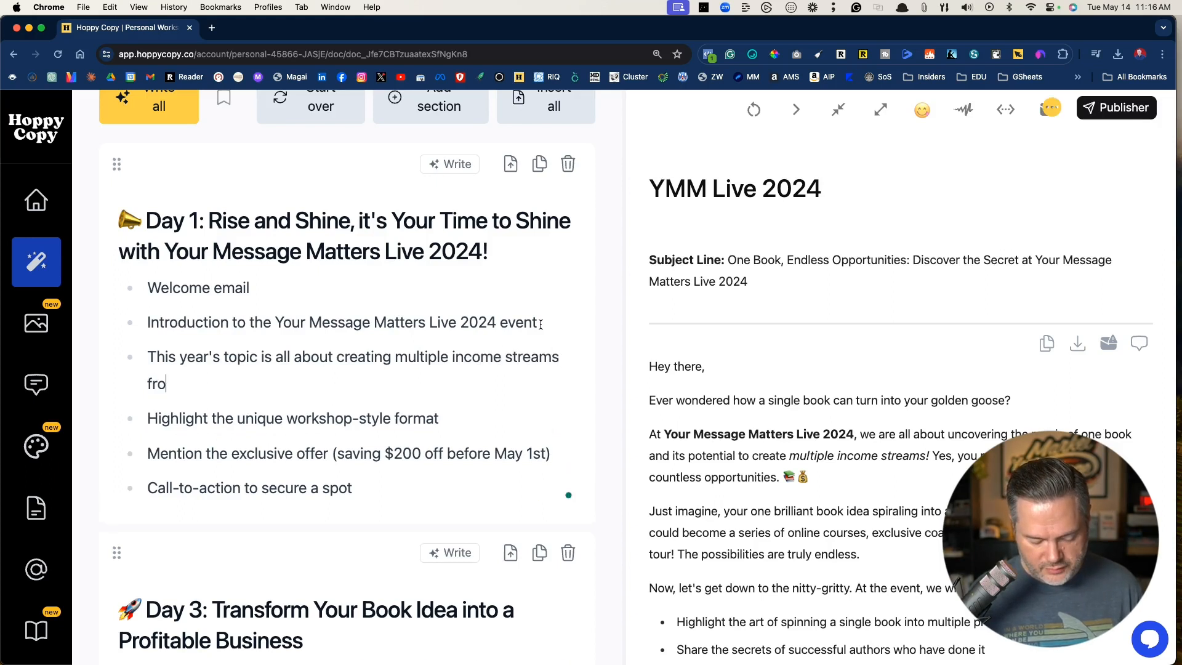
text(m publi)
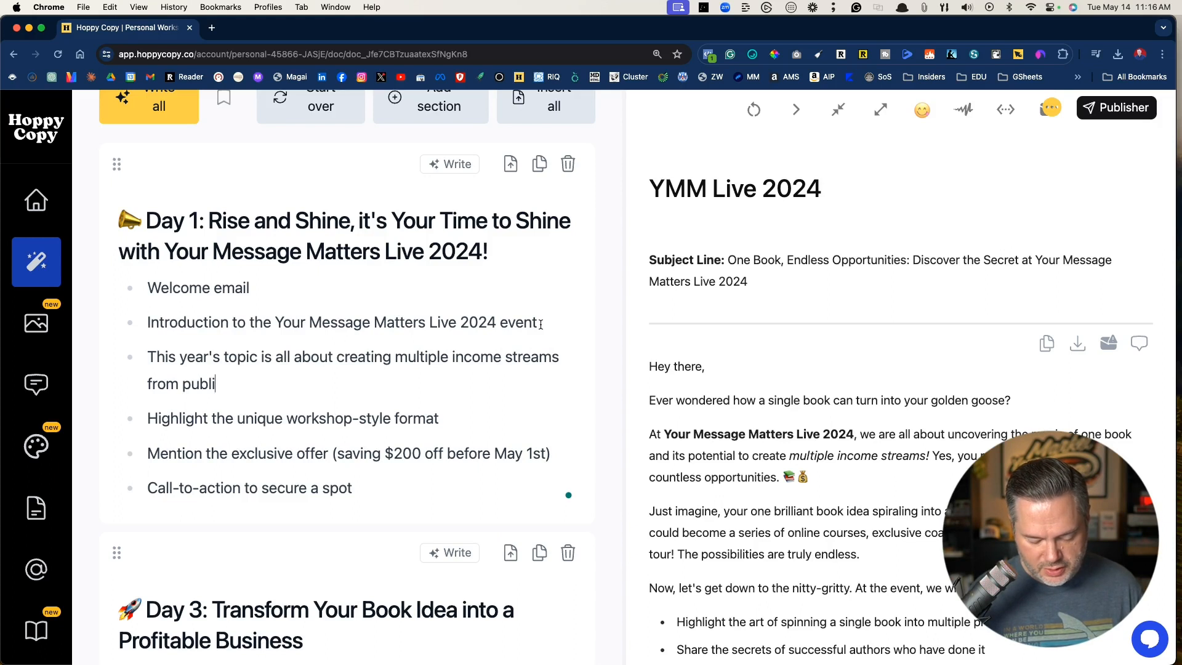
text(shing books)
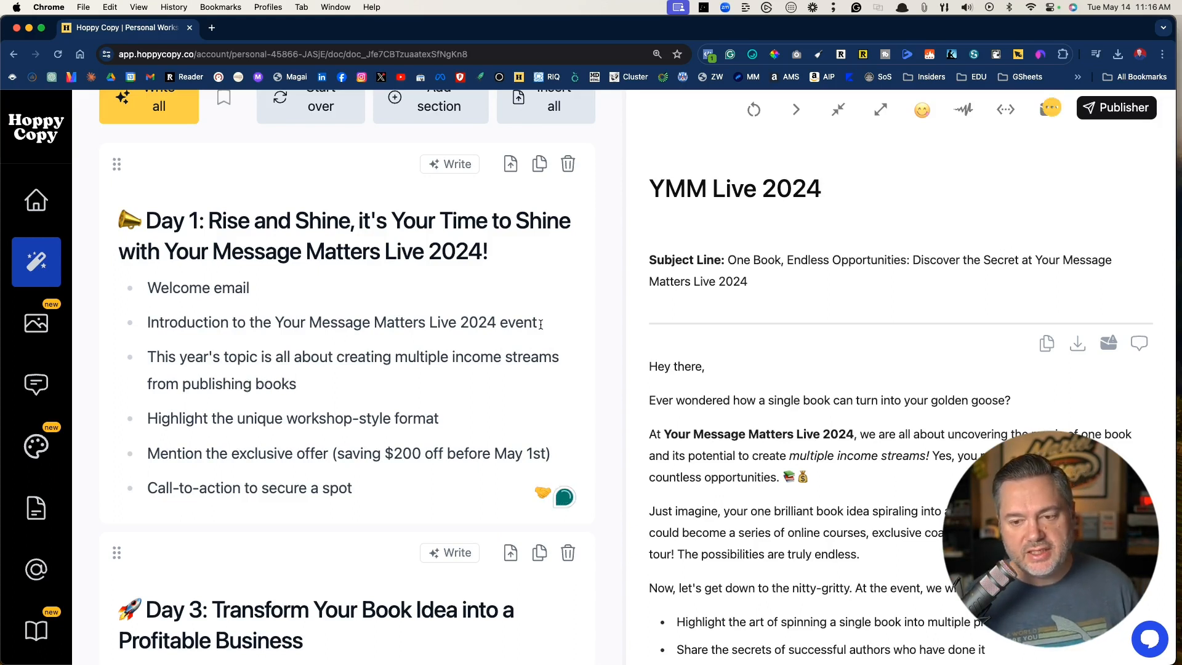
Step: Generate the Day 1 email from its plan
scroll(540, 325, up, 2)
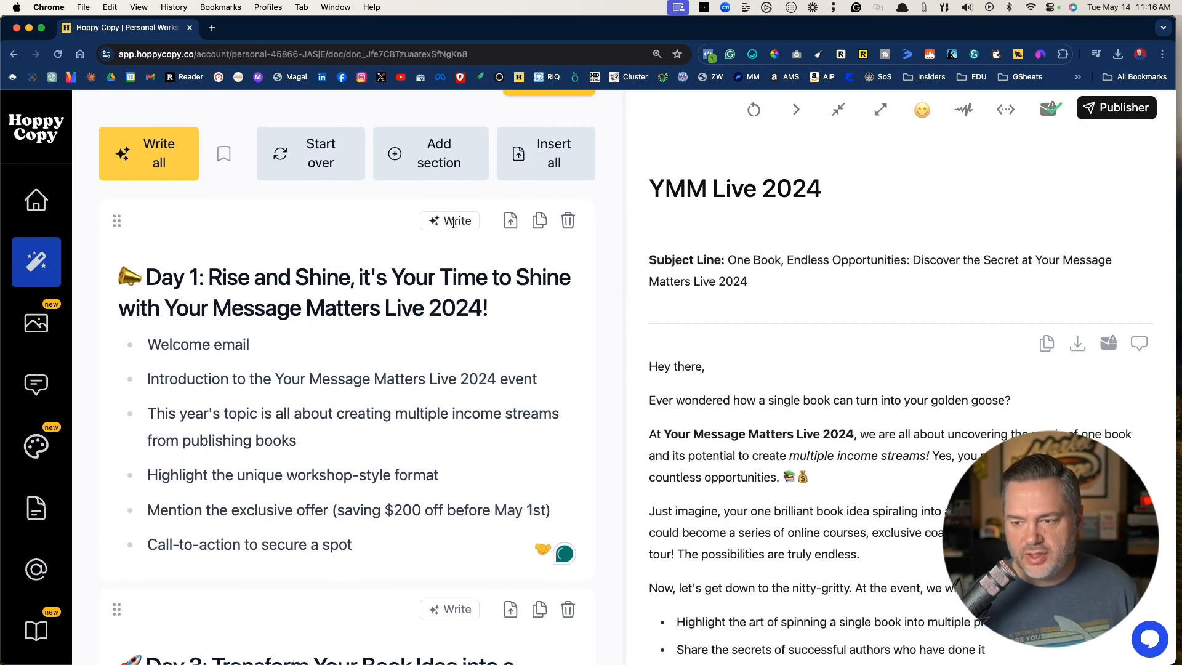
click(453, 222)
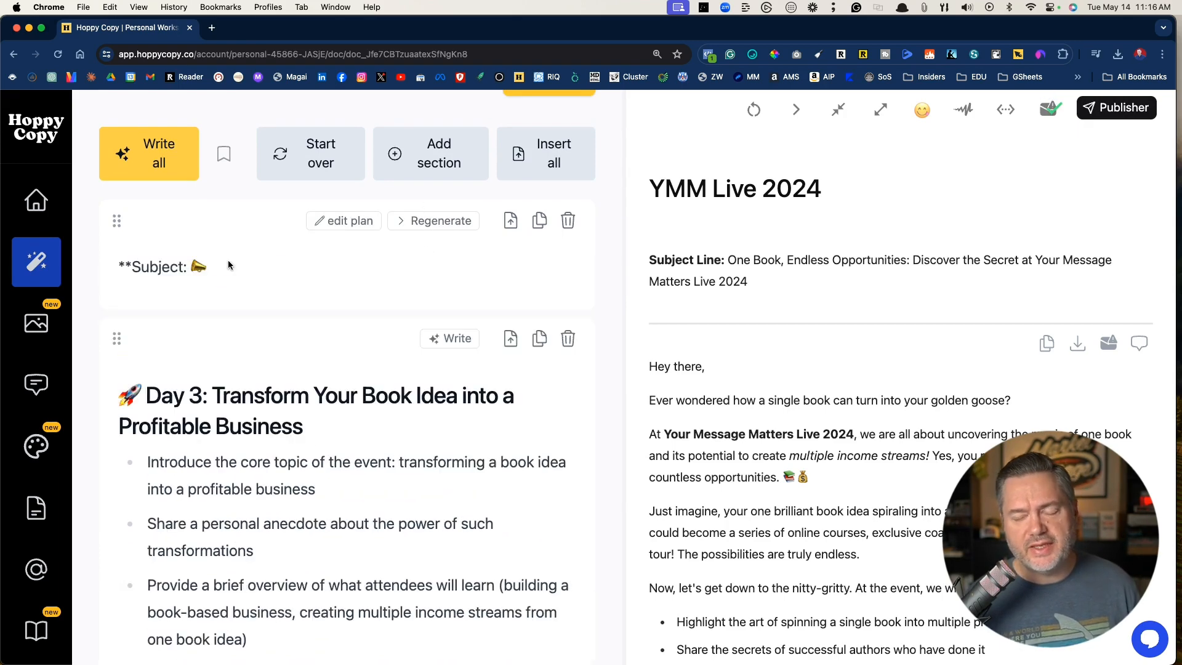